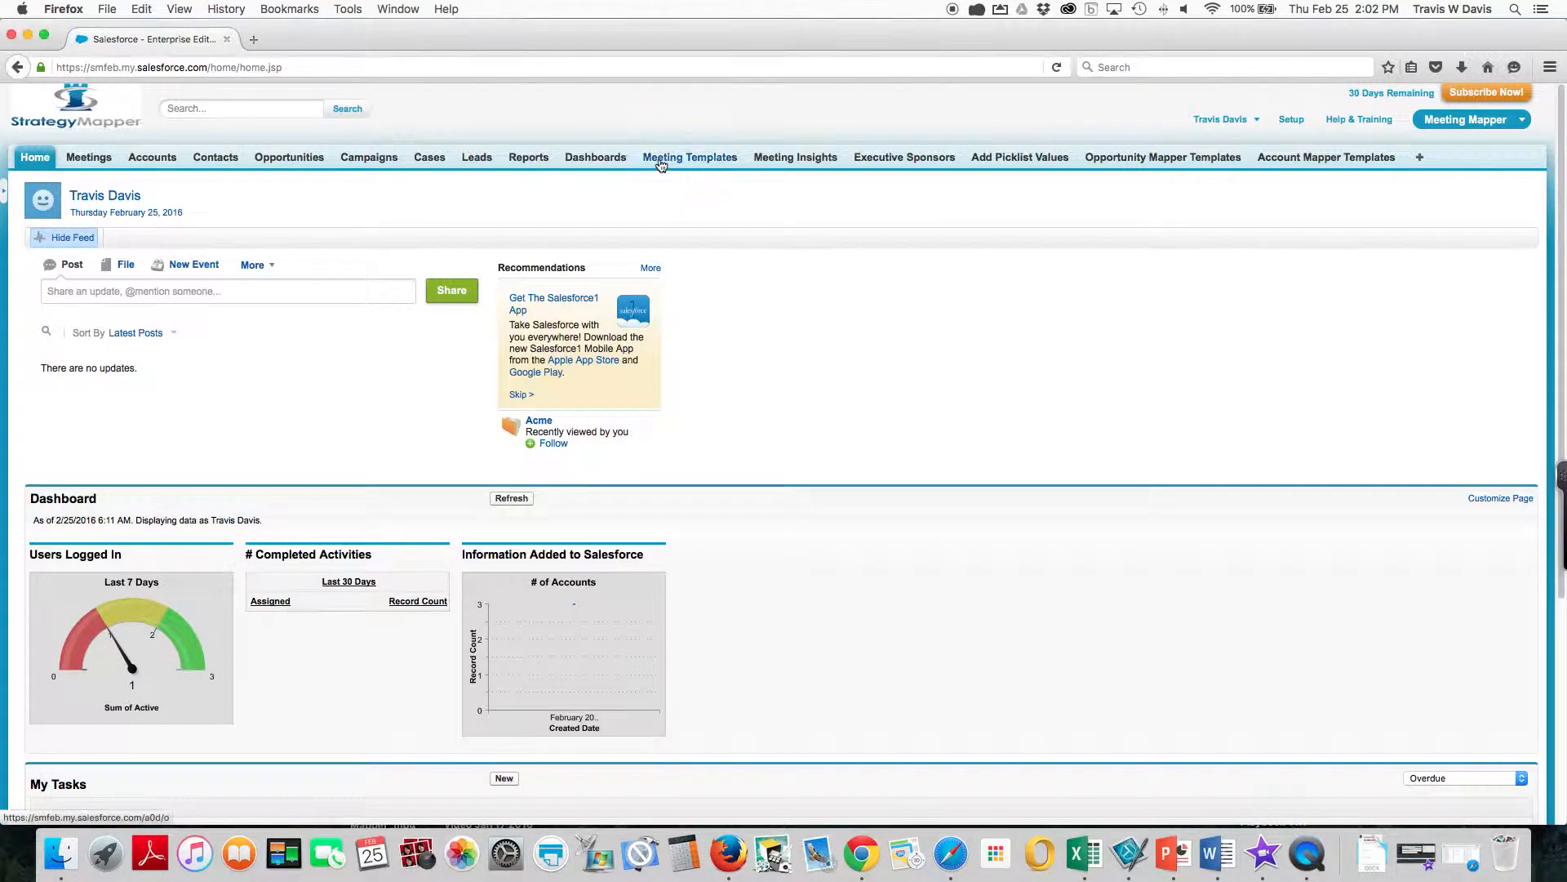
# Create a new meeting template and name it "Discovey Meeting"
pyautogui.click(663, 161)
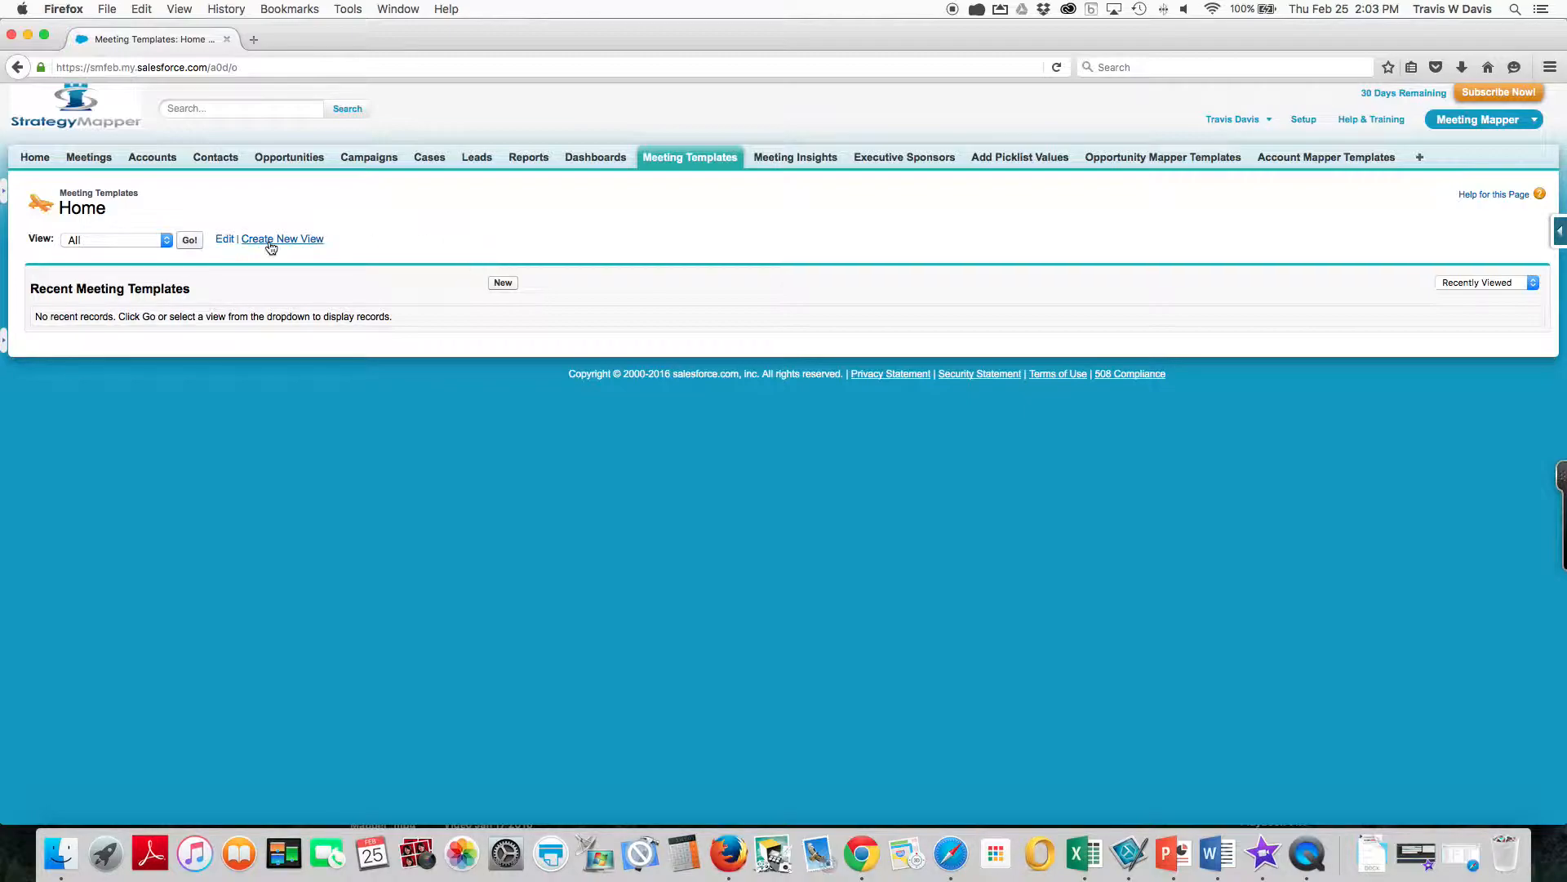
pyautogui.click(502, 283)
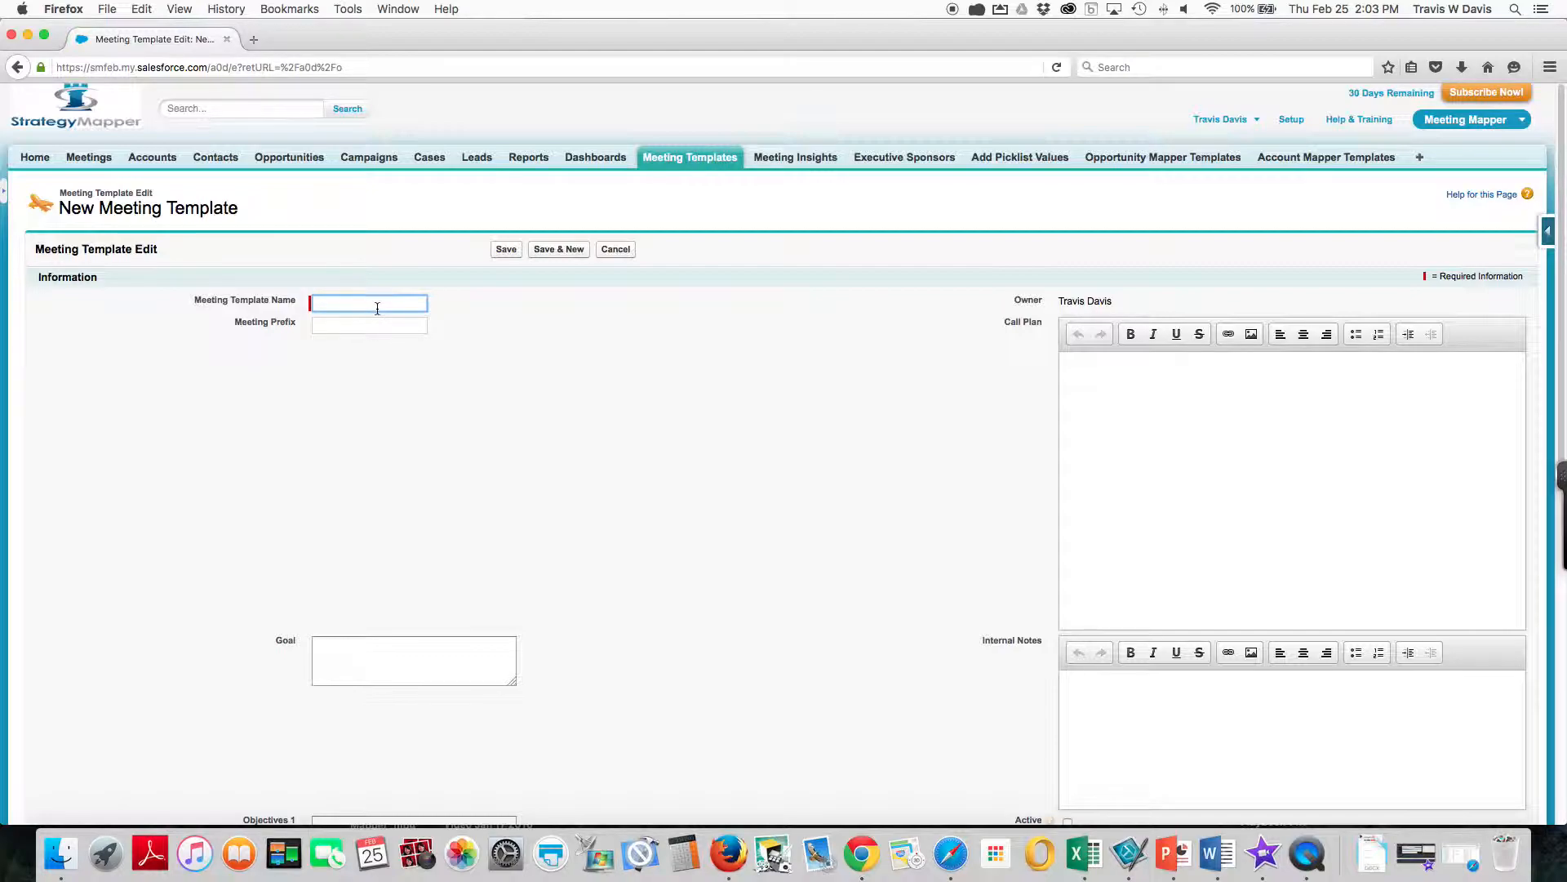
pyautogui.write('Disc')
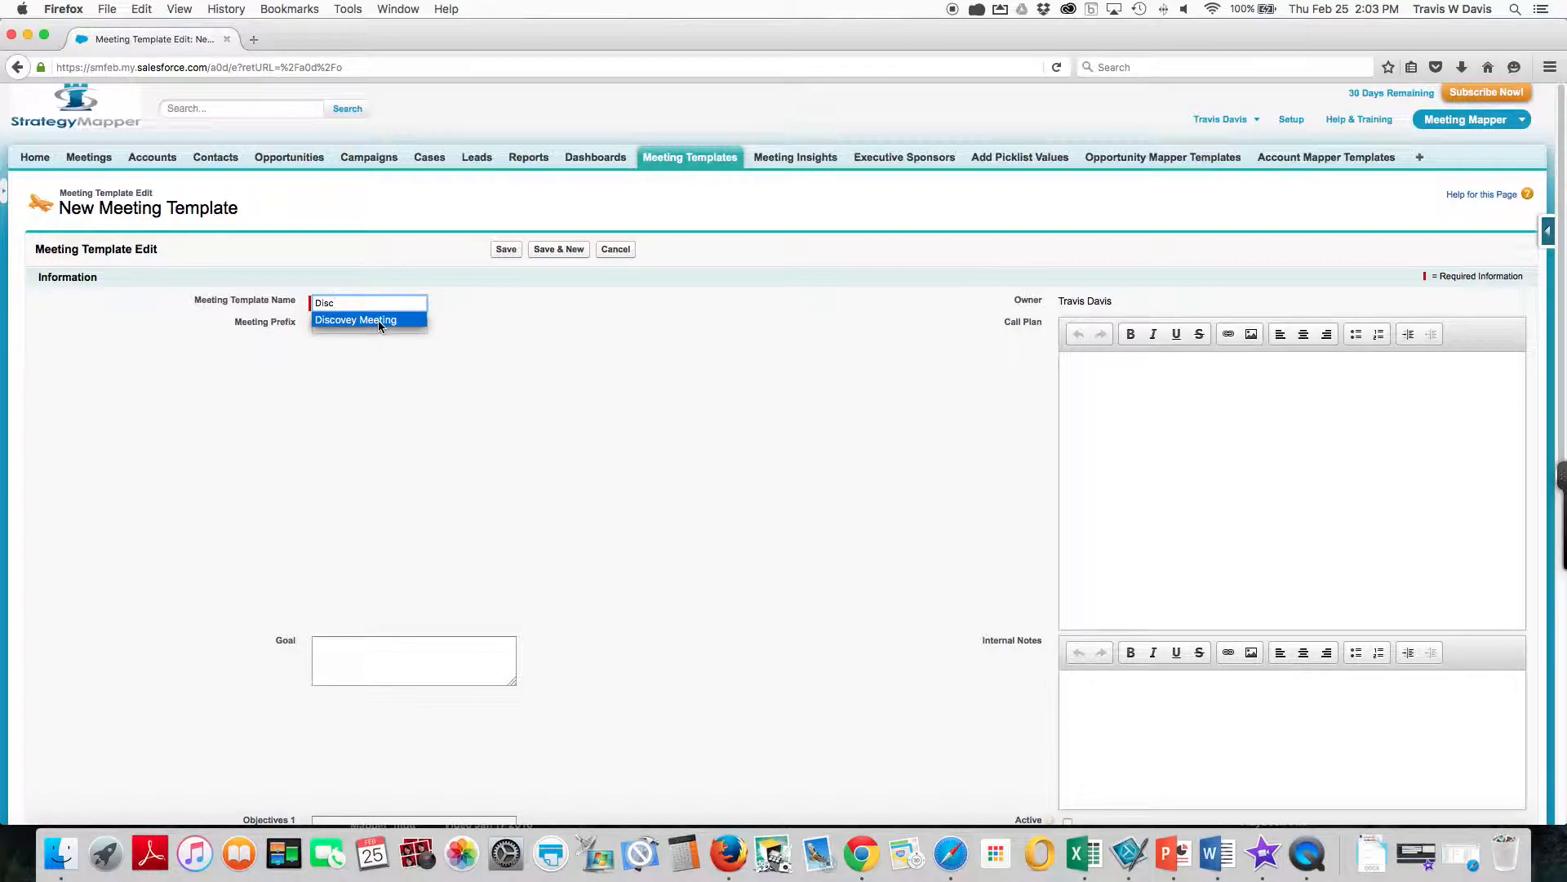
pyautogui.click(379, 320)
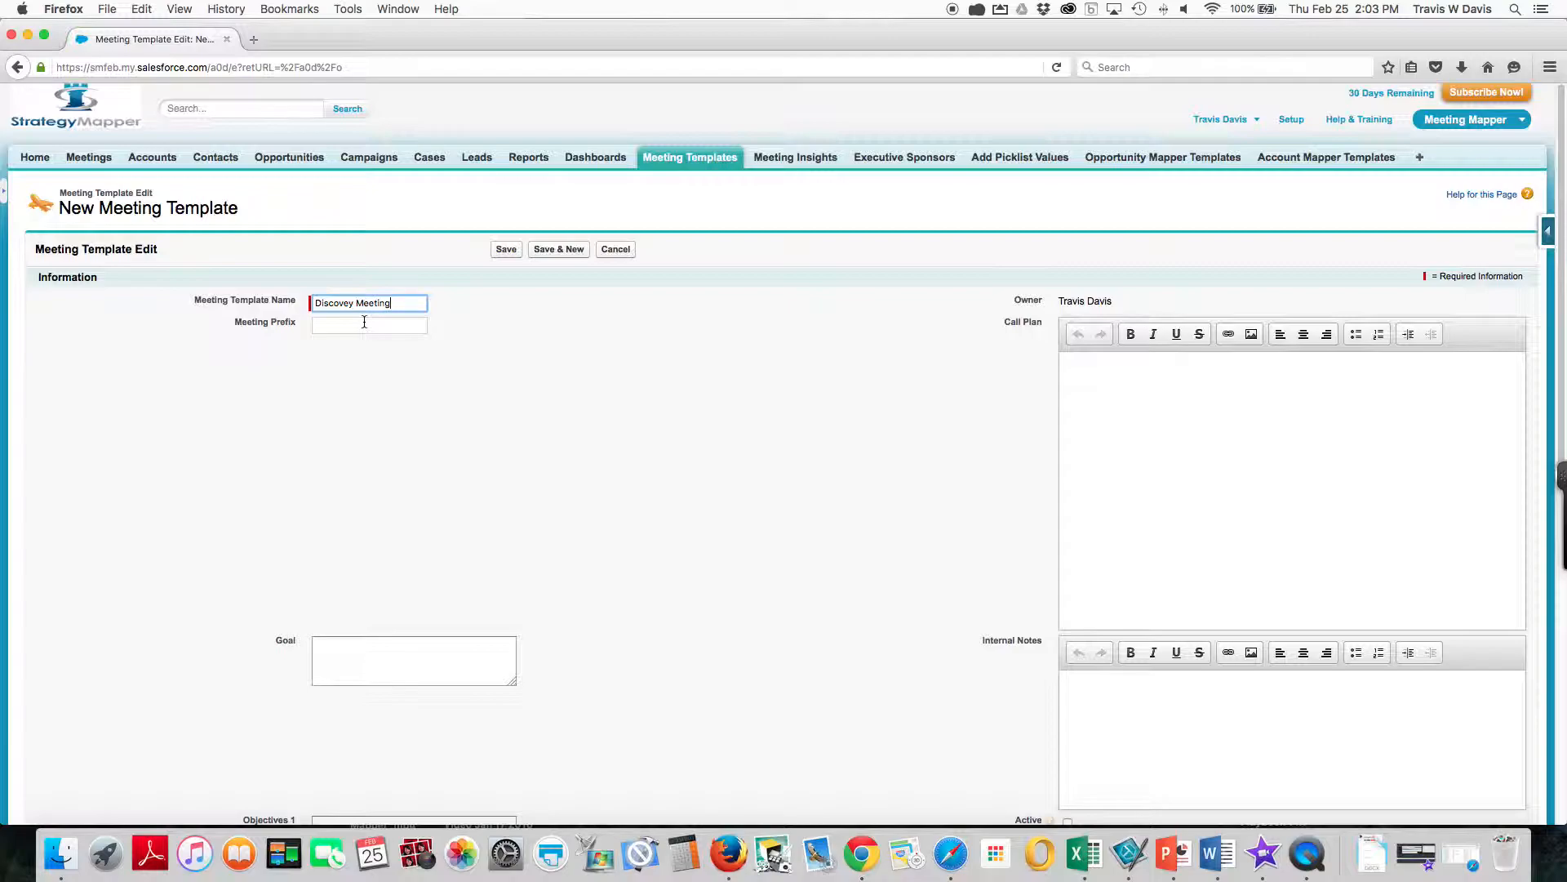
# Set the template's meeting prefix to DM and its goal to "Determine if there is an opportunity."
pyautogui.click(364, 321)
pyautogui.write('DM')
pyautogui.click(359, 341)
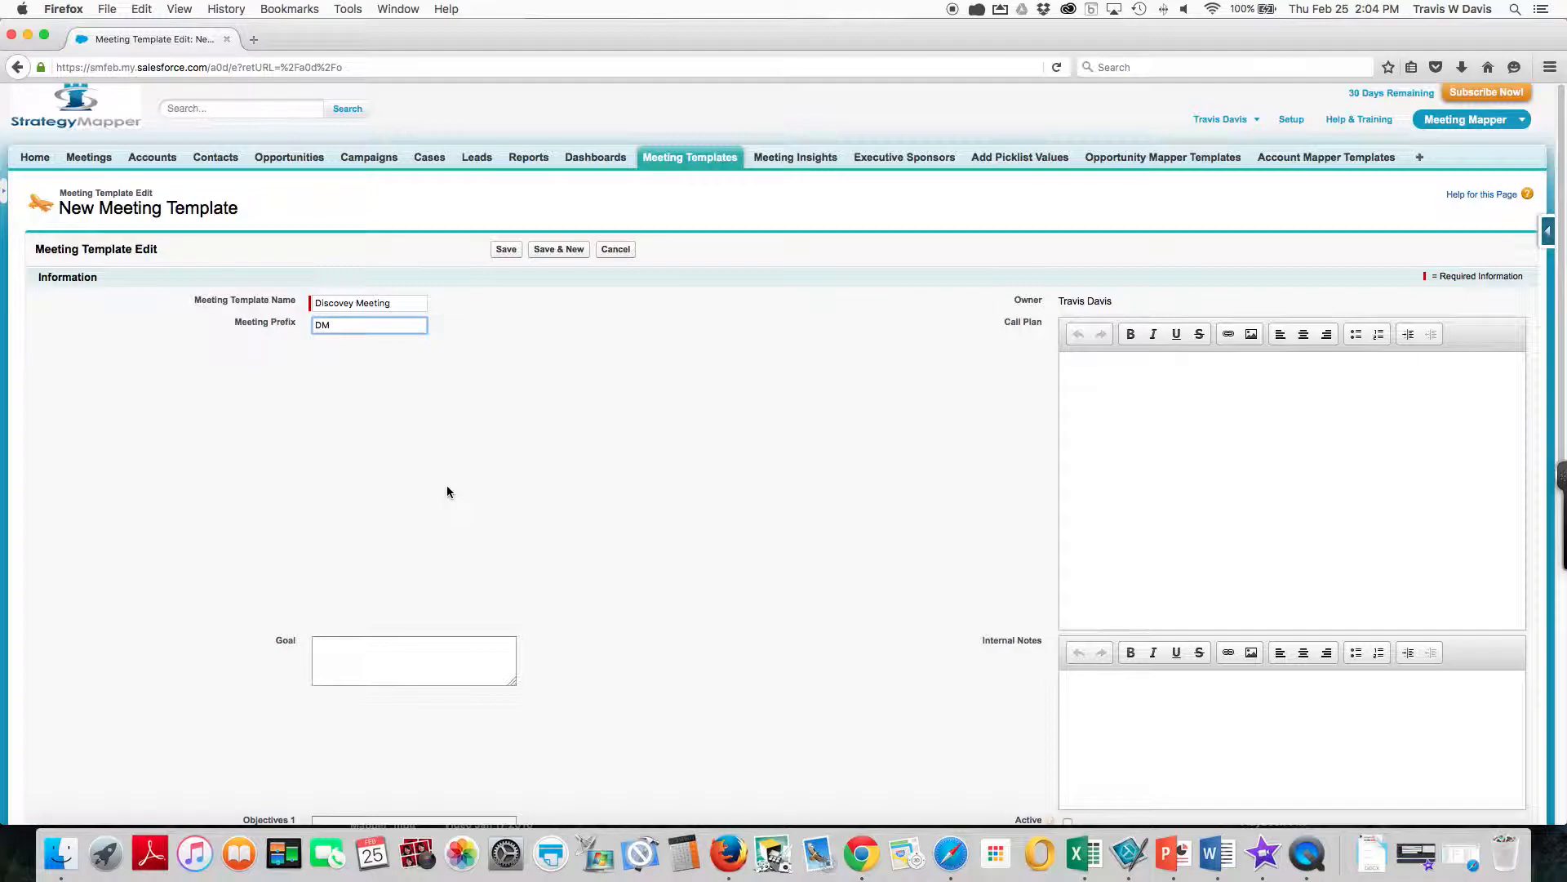
pyautogui.click(364, 656)
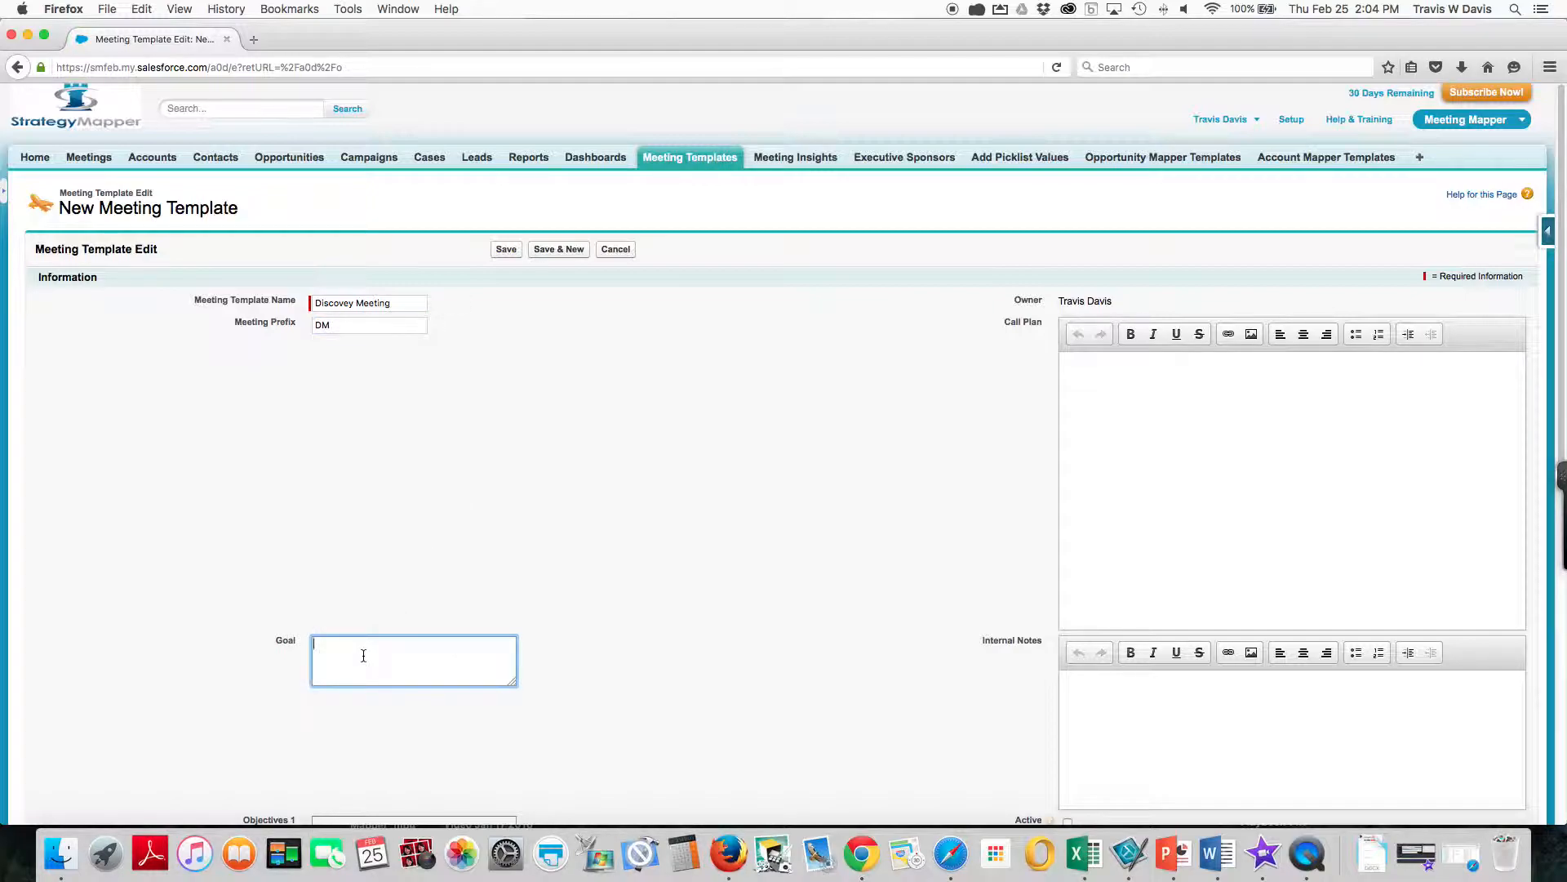
pyautogui.write('Determine if there is an opportunity.')
# Fill in Objectives 1 through 5 of the template with the placeholder values 1, 2, 3, 4 and 5
pyautogui.scroll(-5, 501, 609)
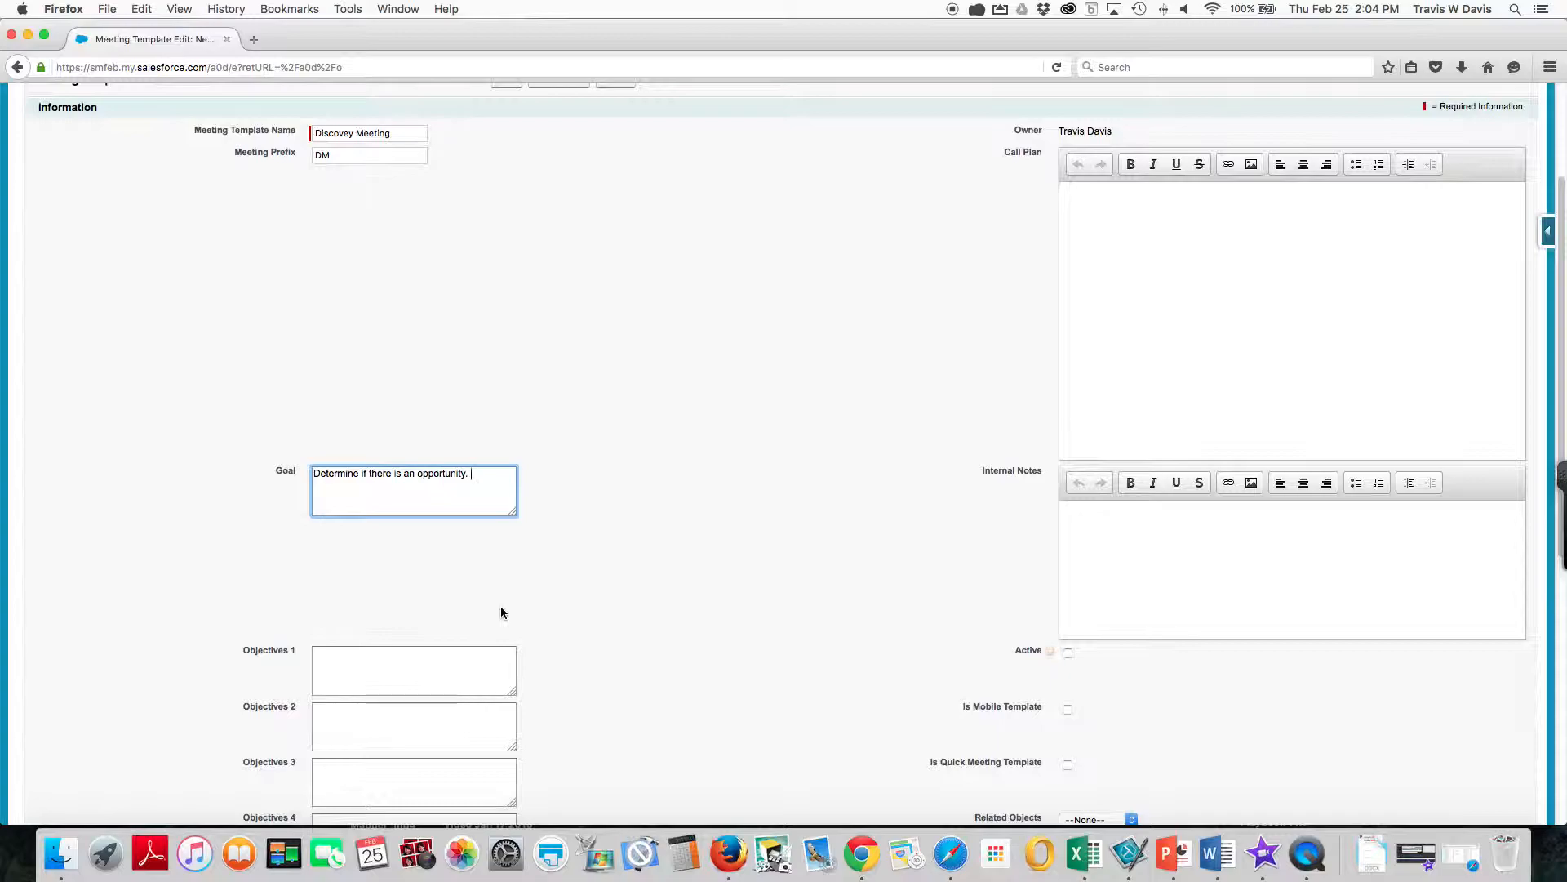
pyautogui.click(409, 668)
pyautogui.write('1')
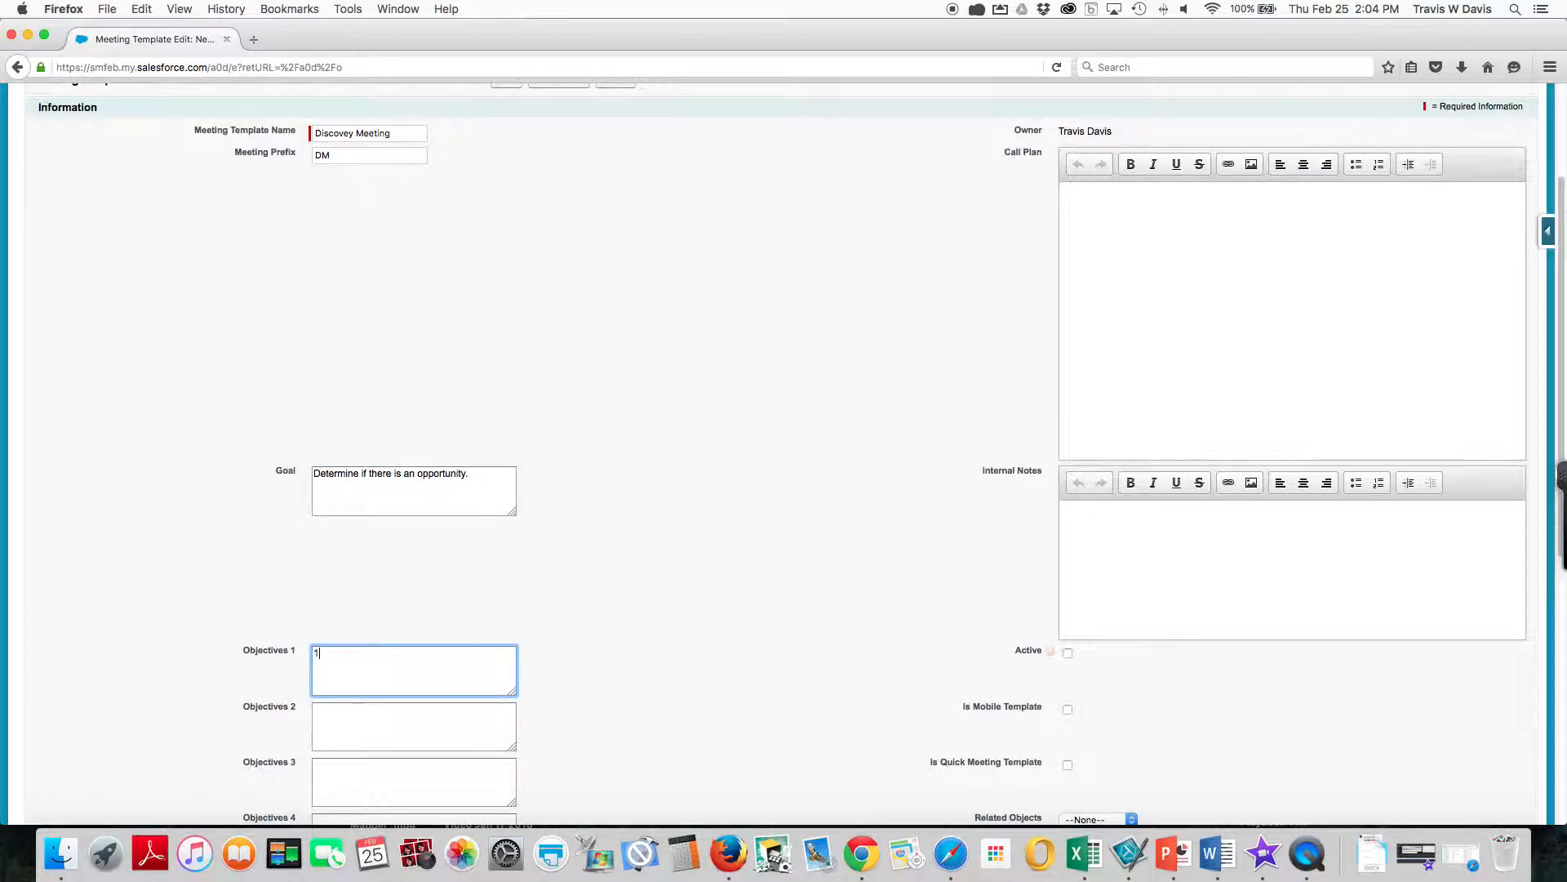
pyautogui.click(434, 724)
pyautogui.write('2')
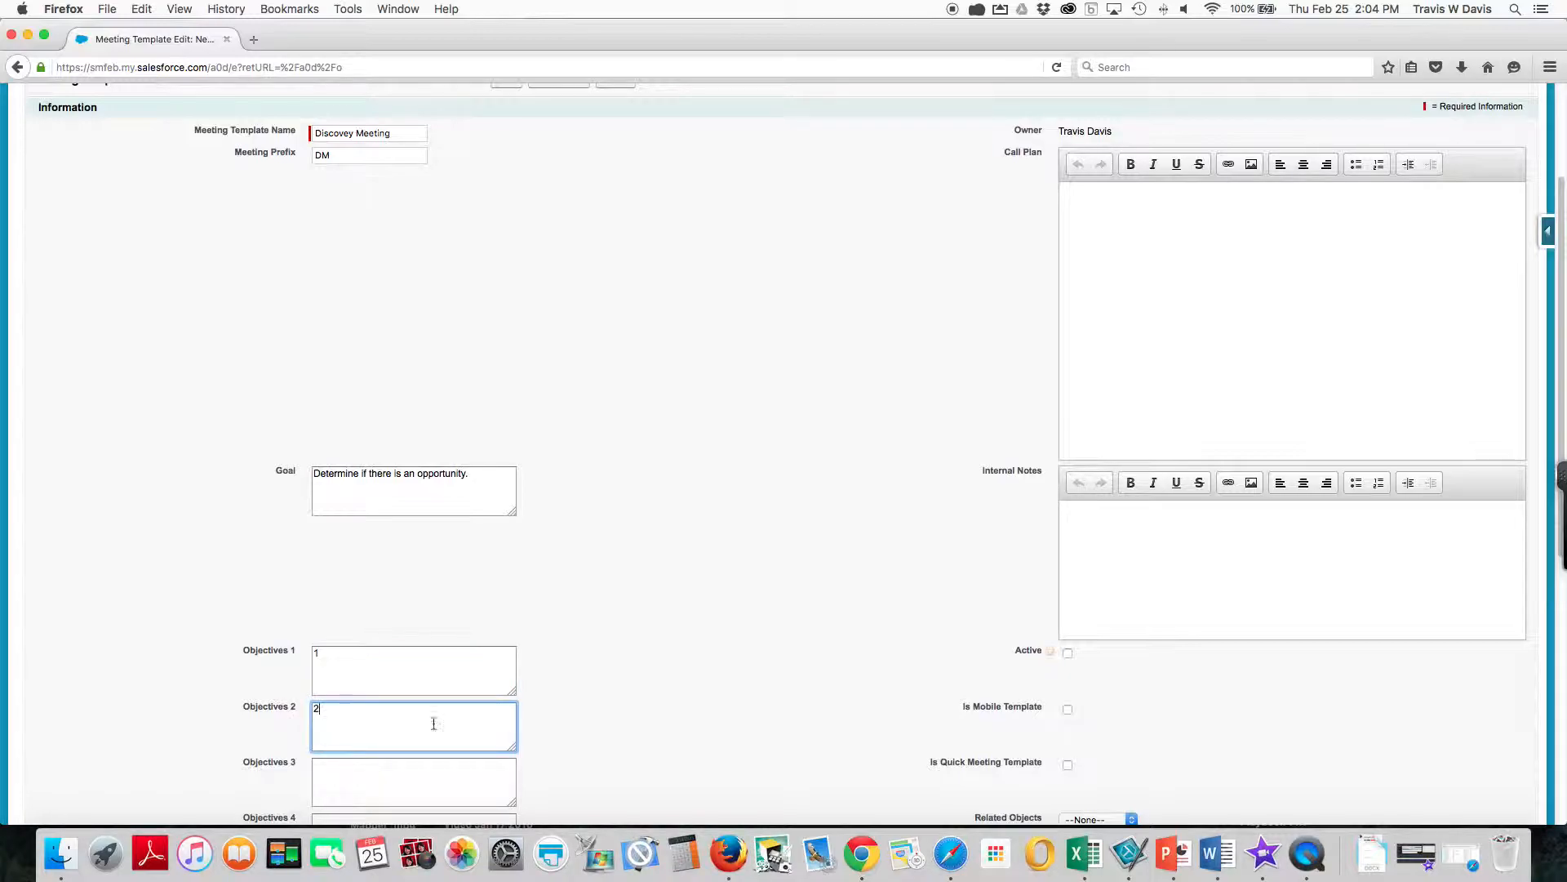
pyautogui.click(418, 768)
pyautogui.write('3')
pyautogui.scroll(-1, 416, 767)
pyautogui.click(397, 777)
pyautogui.write('4')
pyautogui.scroll(-3, 383, 782)
pyautogui.click(377, 736)
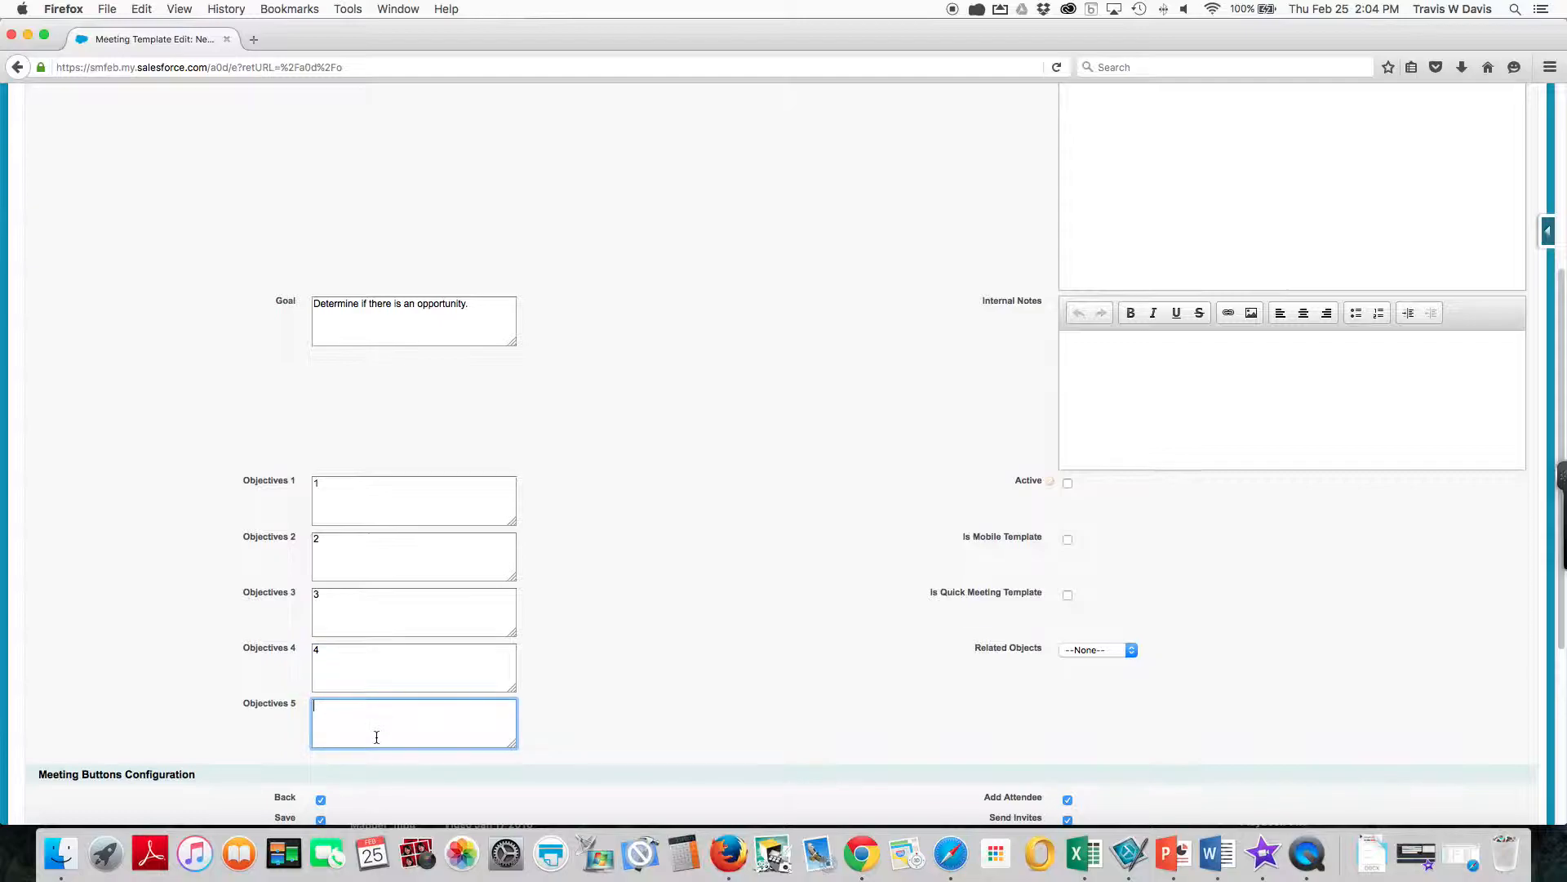
pyautogui.write('5')
# Enter "Questions to the customer in this meeting." in the template's internal notes
pyautogui.scroll(5, 605, 655)
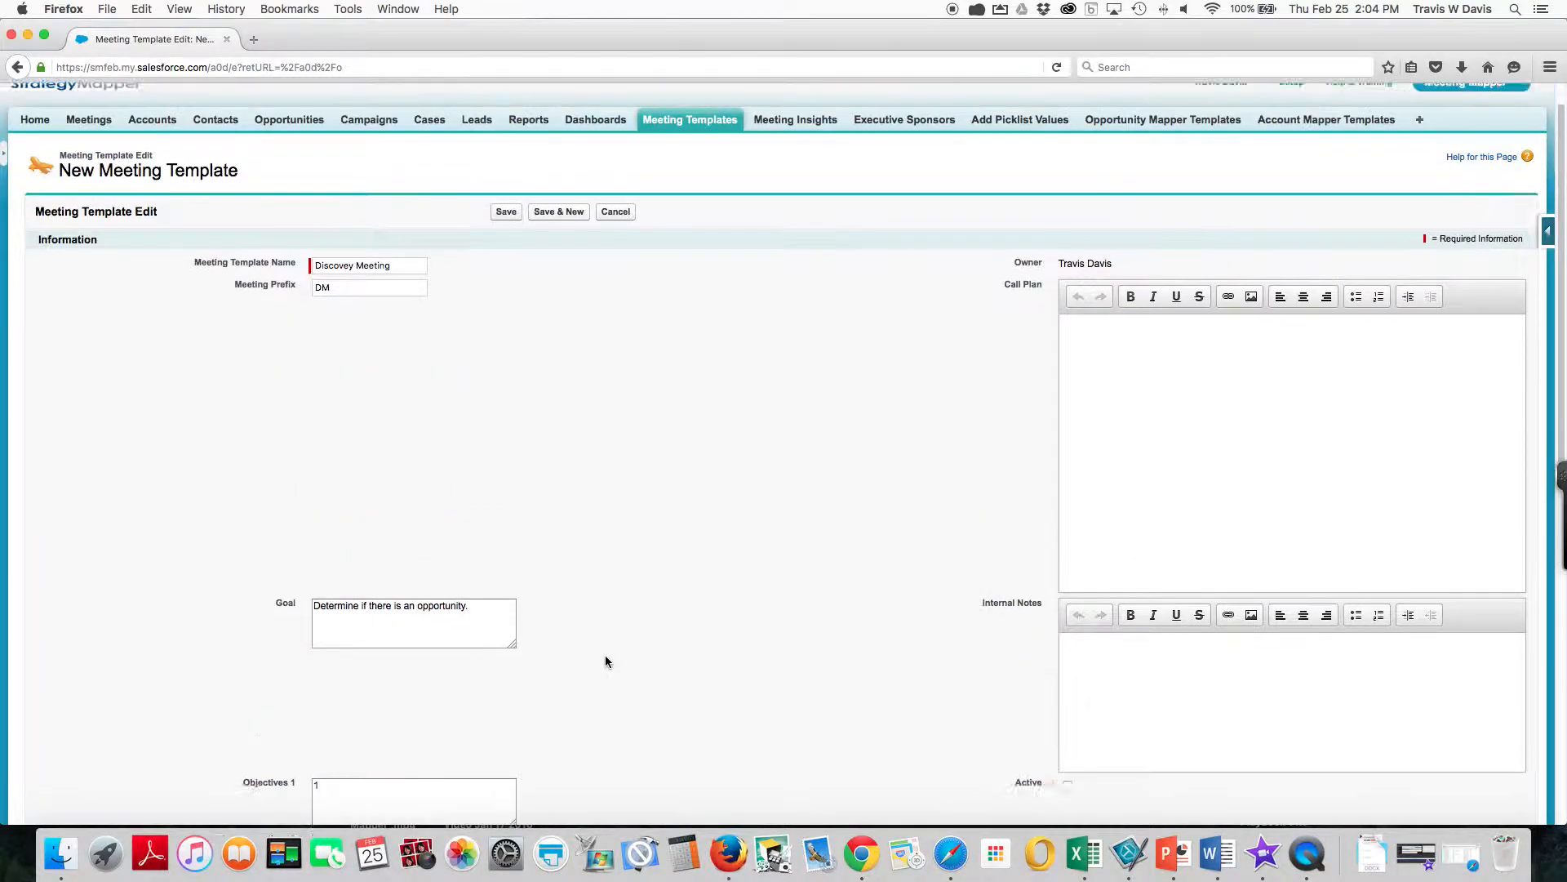
pyautogui.click(1135, 373)
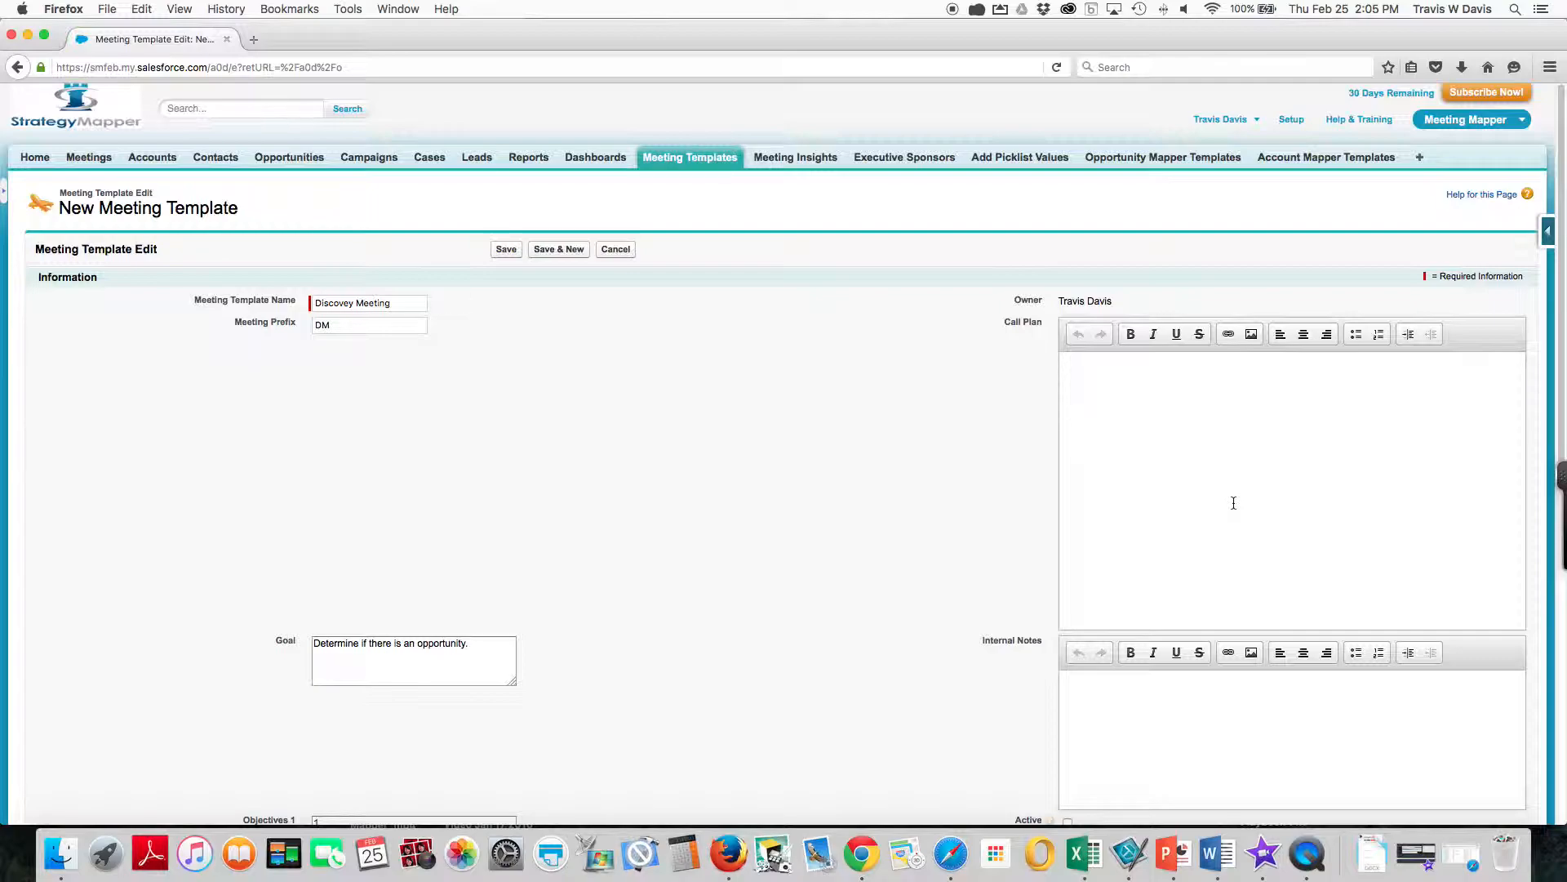
pyautogui.scroll(-4, 1123, 416)
pyautogui.click(1123, 560)
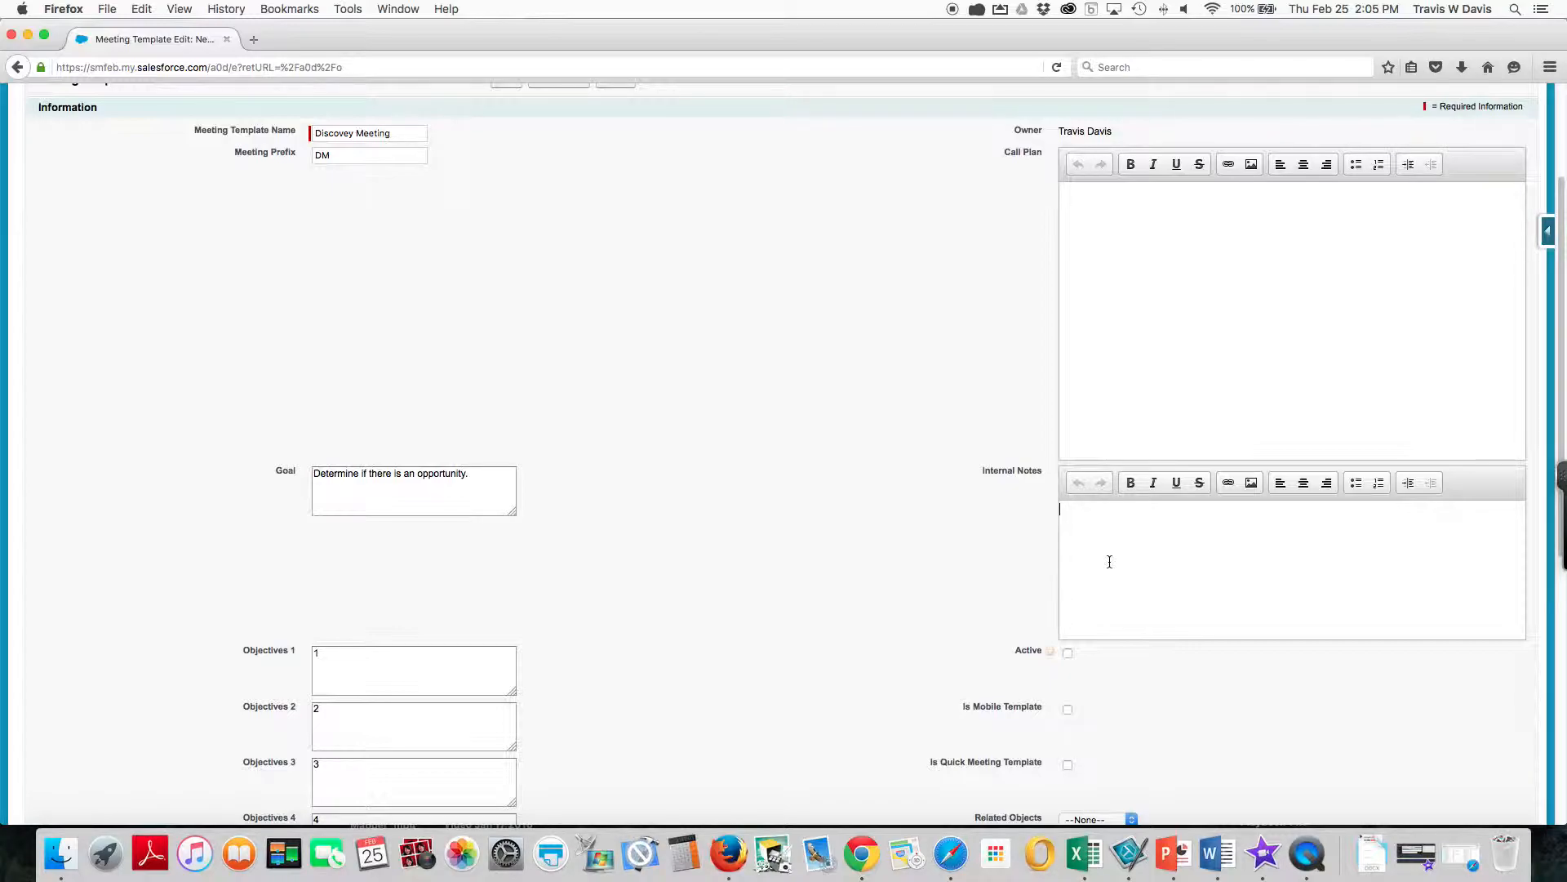
pyautogui.write('Questions to the custoemr in')
pyautogui.press('BackSpace')
pyautogui.press('BackSpace')
pyautogui.press('BackSpace')
pyautogui.press('BackSpace')
pyautogui.press('BackSpace')
pyautogui.press('BackSpace')
pyautogui.write('mer in this meeting')
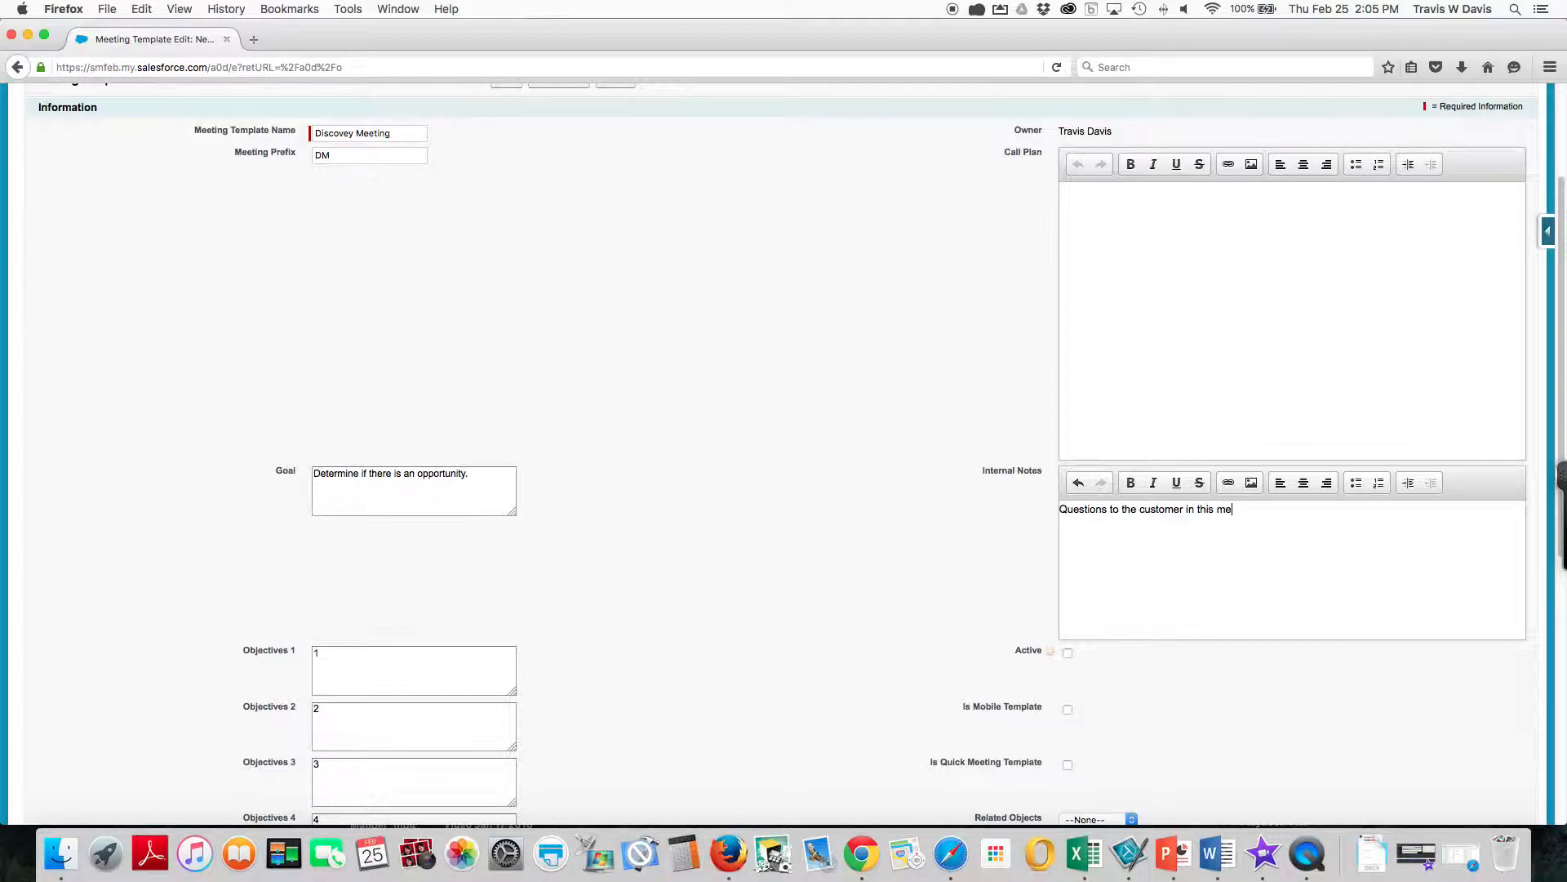
pyautogui.press('BackSpace')
pyautogui.write('.')
# Mark the template as active and as a quick meeting template
pyautogui.scroll(-3, 1041, 564)
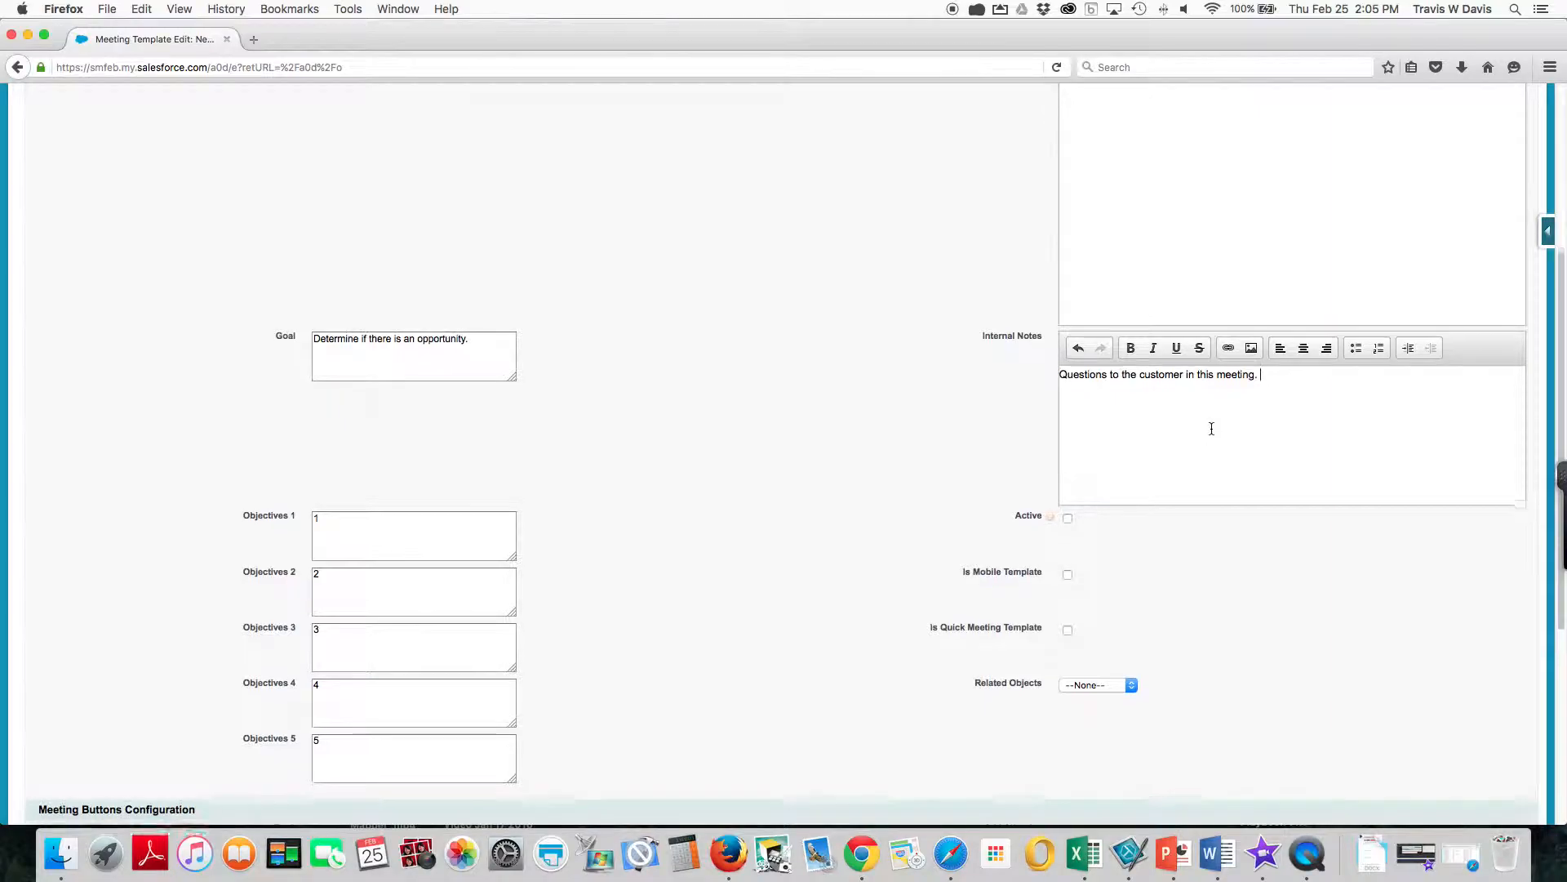
pyautogui.scroll(-1, 1210, 433)
pyautogui.scroll(-1, 1173, 467)
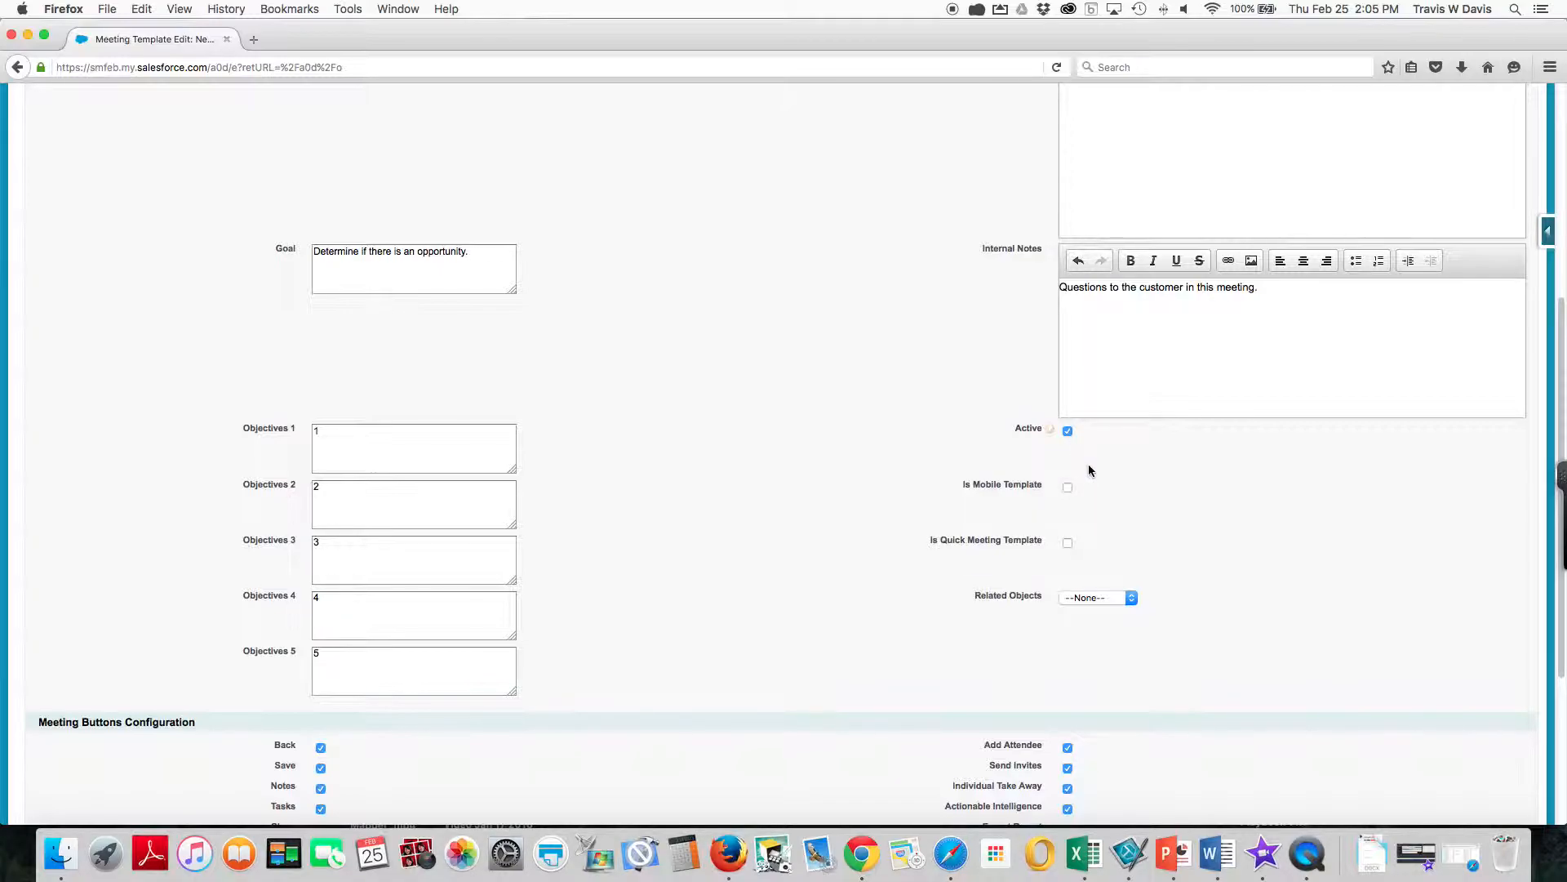
pyautogui.scroll(-2, 1089, 471)
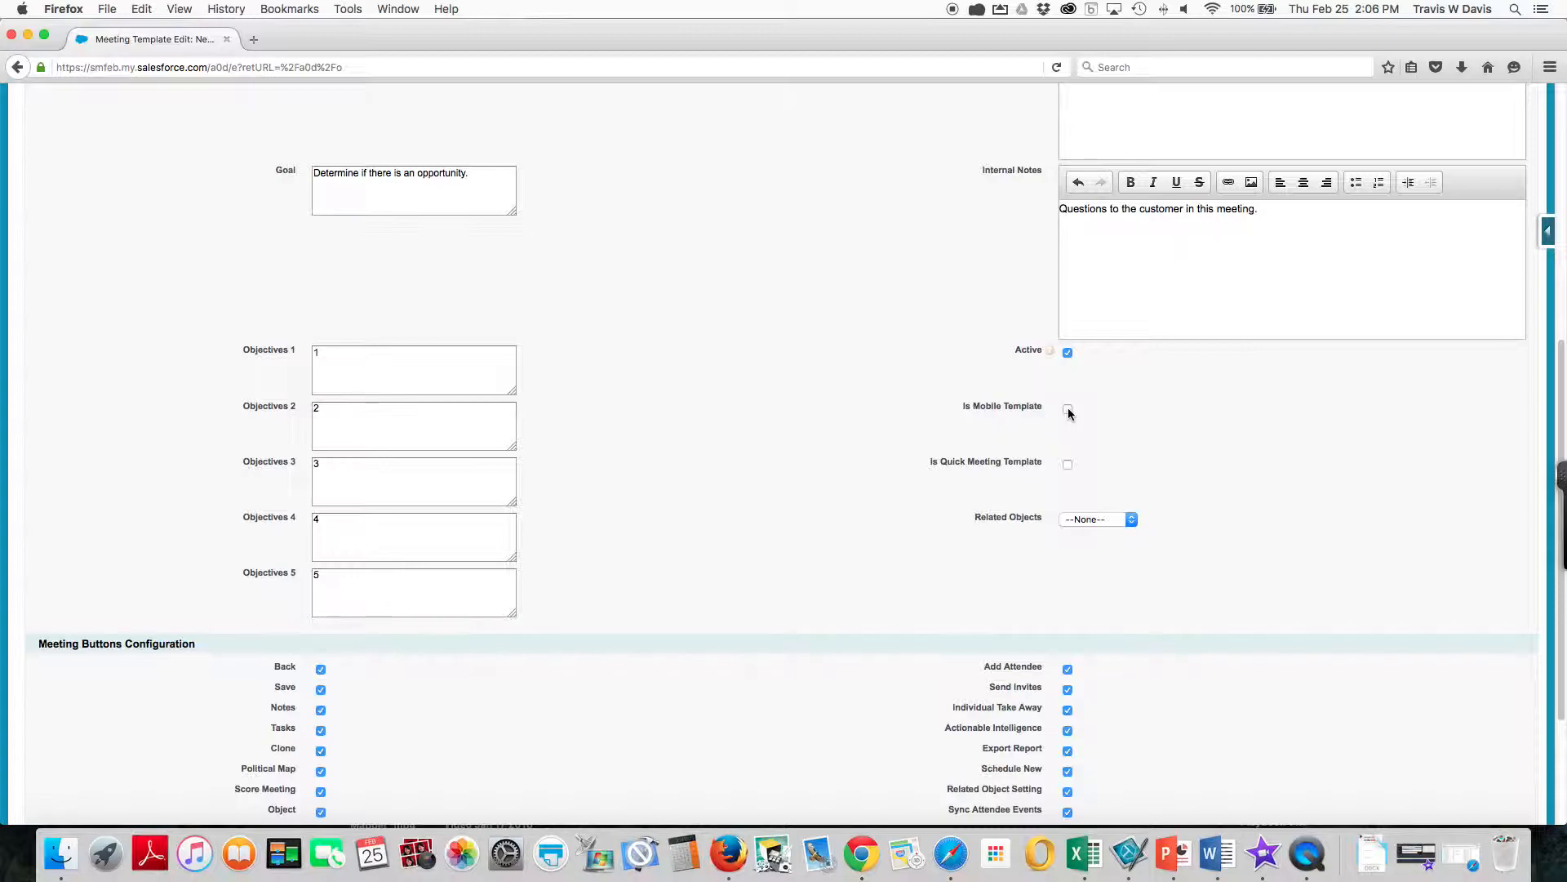
pyautogui.scroll(-2, 1069, 413)
pyautogui.click(1068, 413)
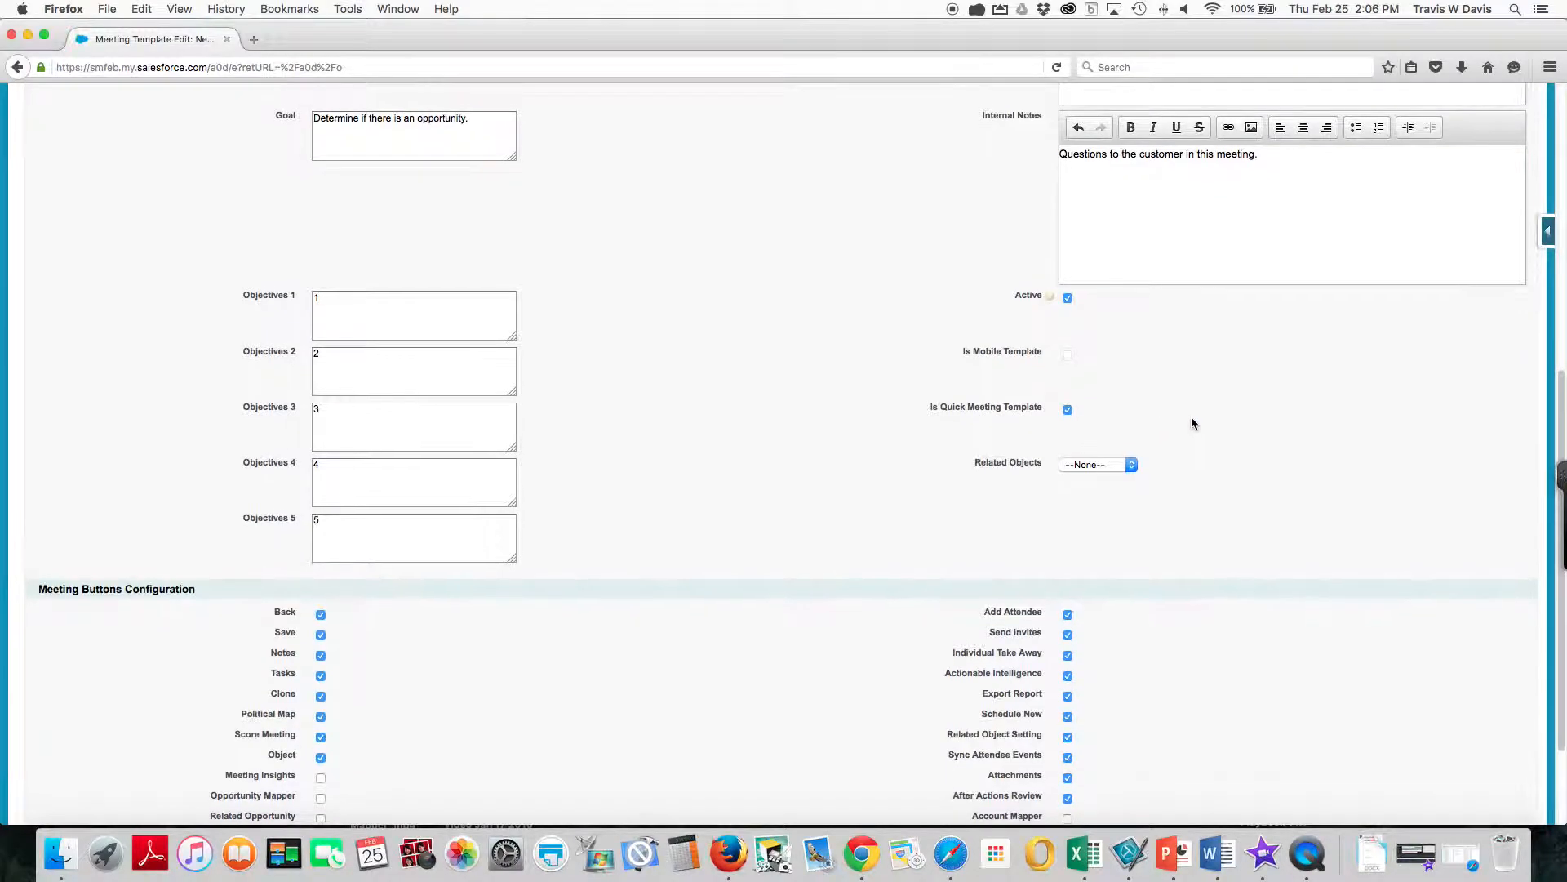
# Set the template's related object to Opportunity
pyautogui.scroll(-2, 1176, 418)
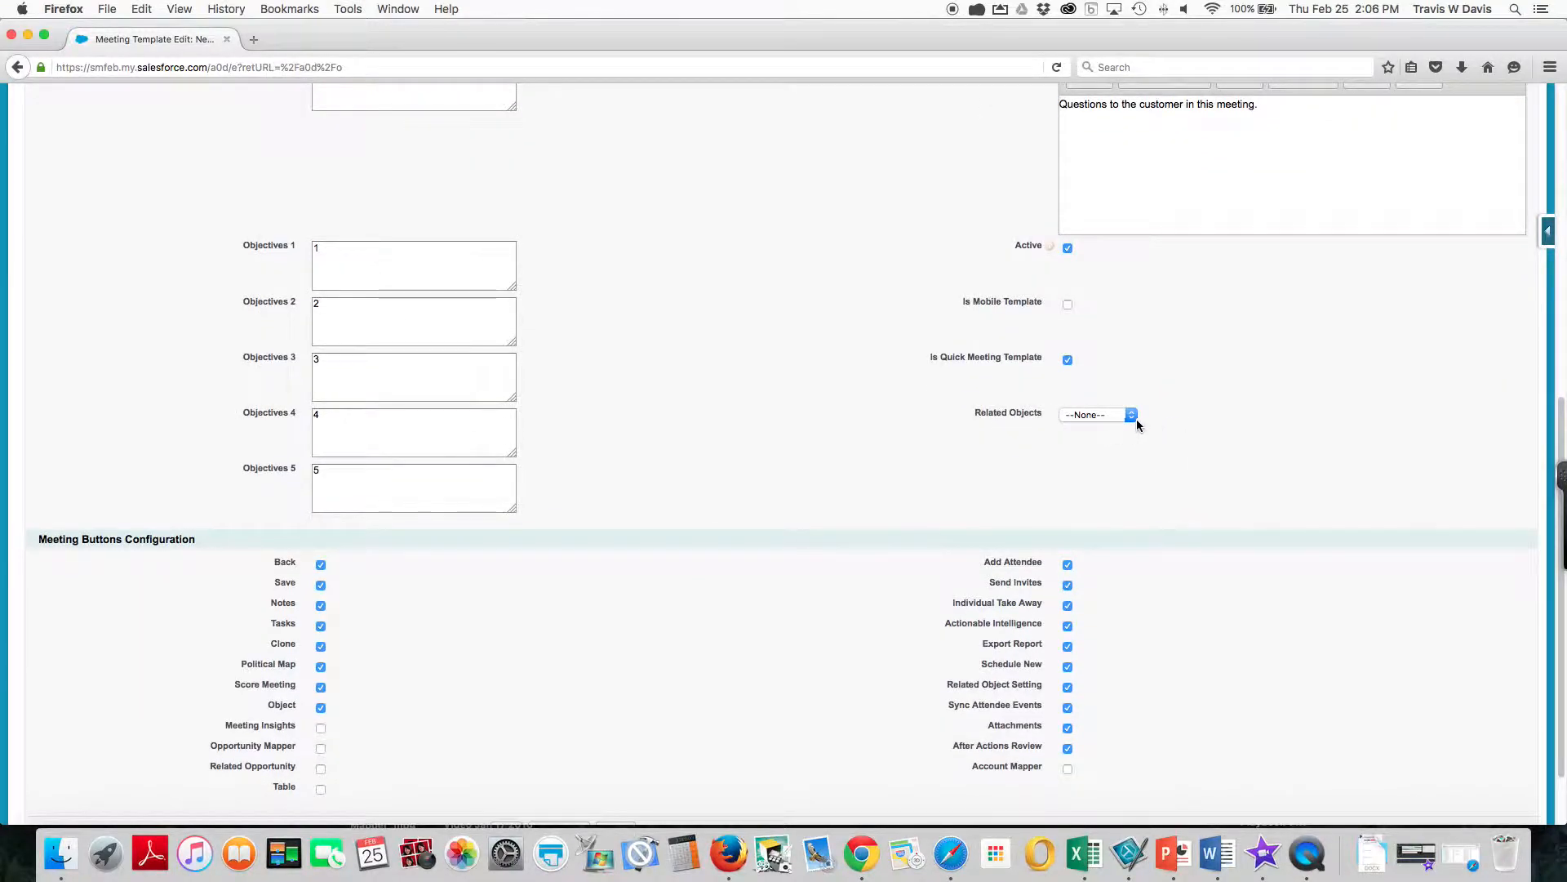
pyautogui.click(1132, 416)
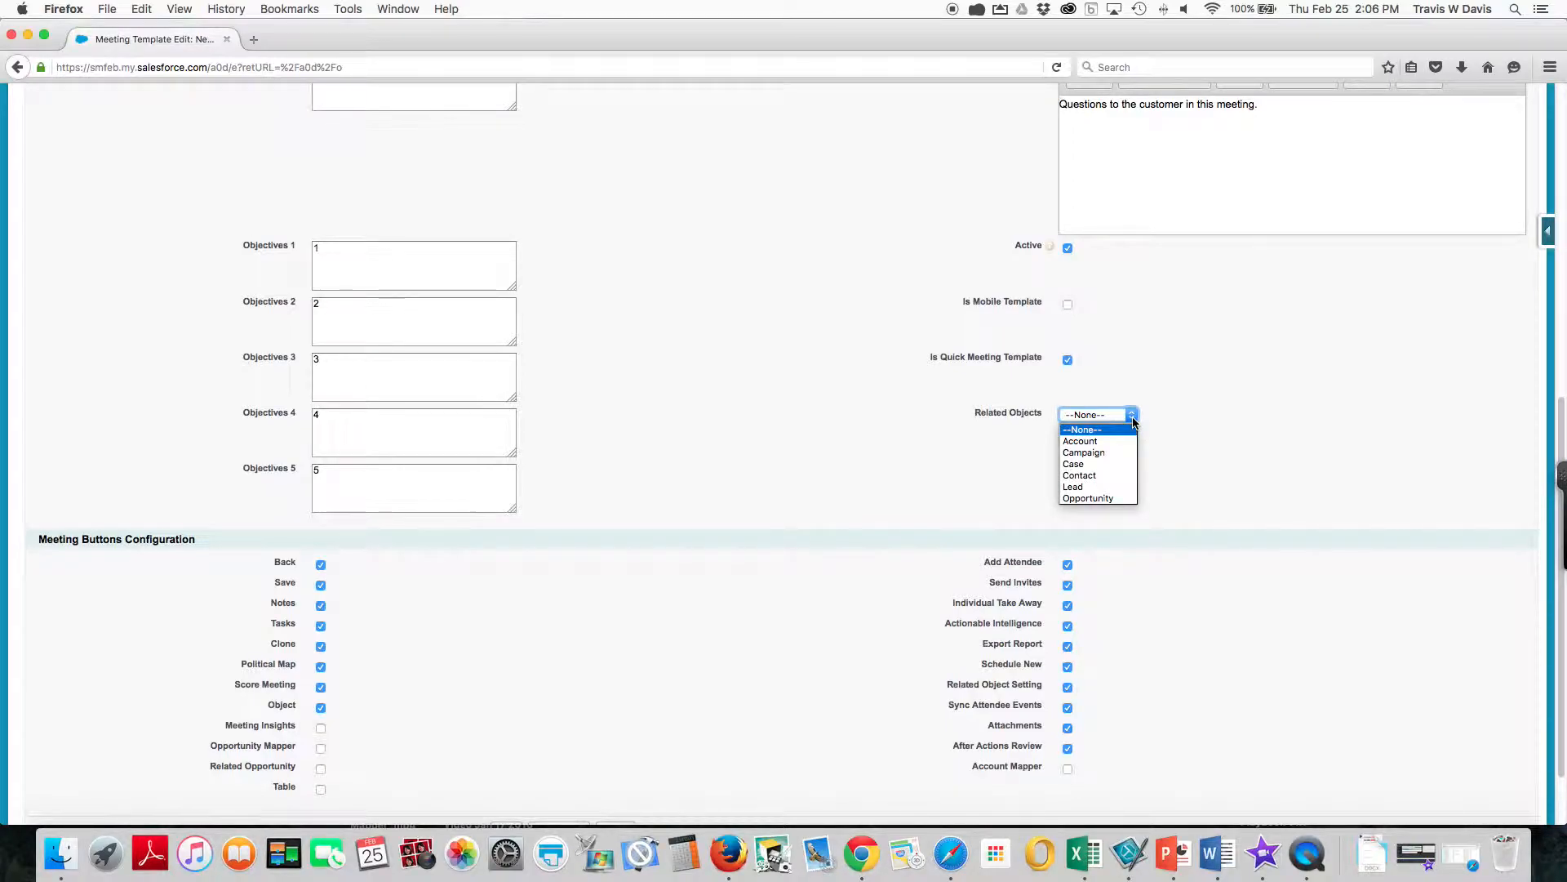
pyautogui.click(1086, 497)
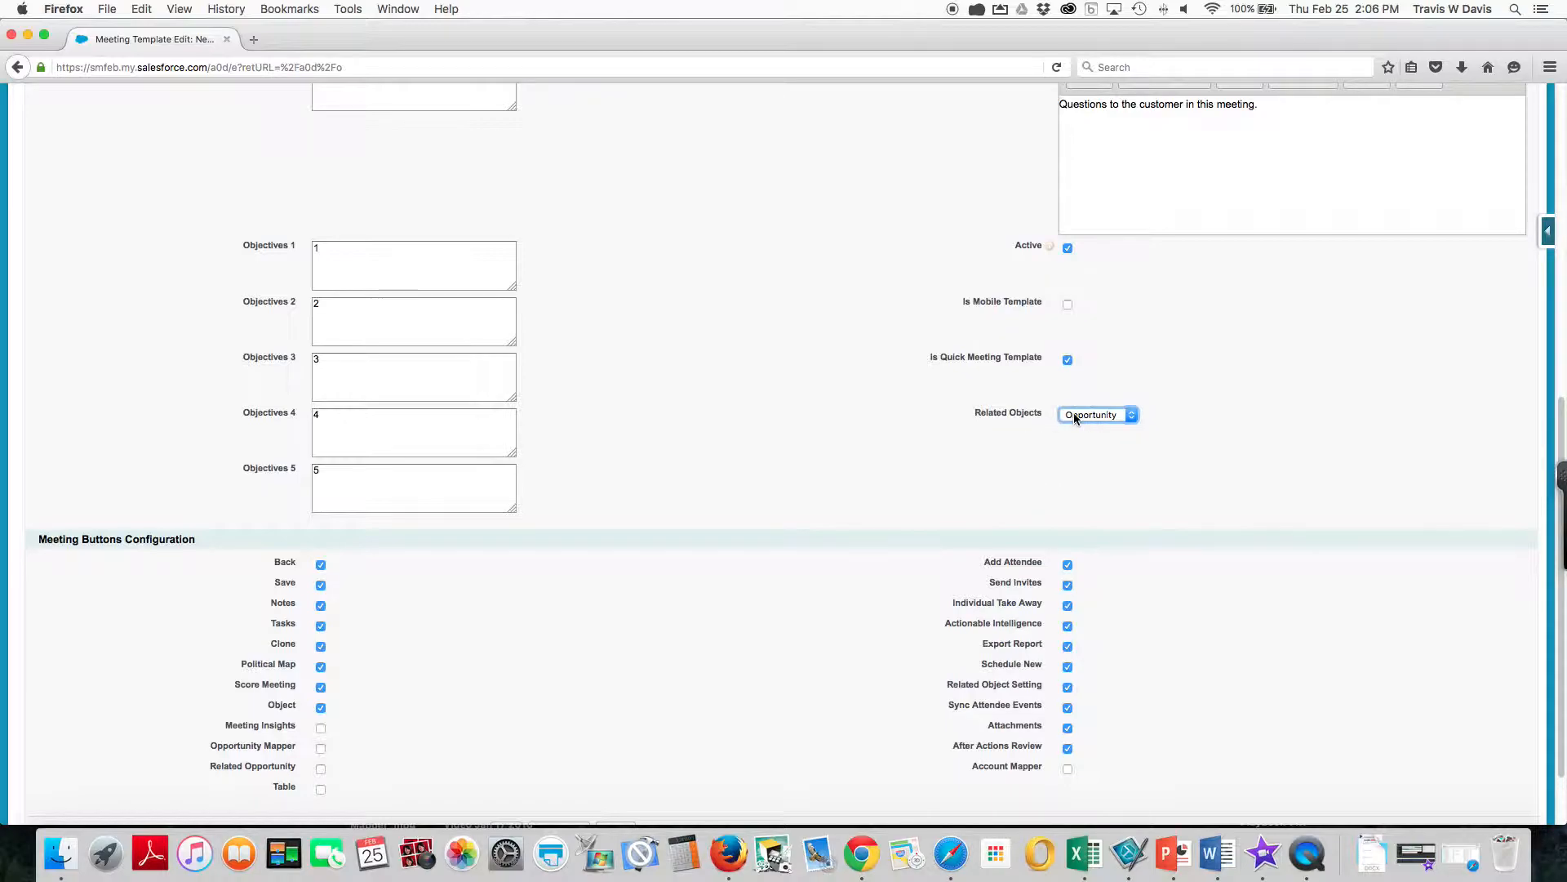
pyautogui.click(1102, 488)
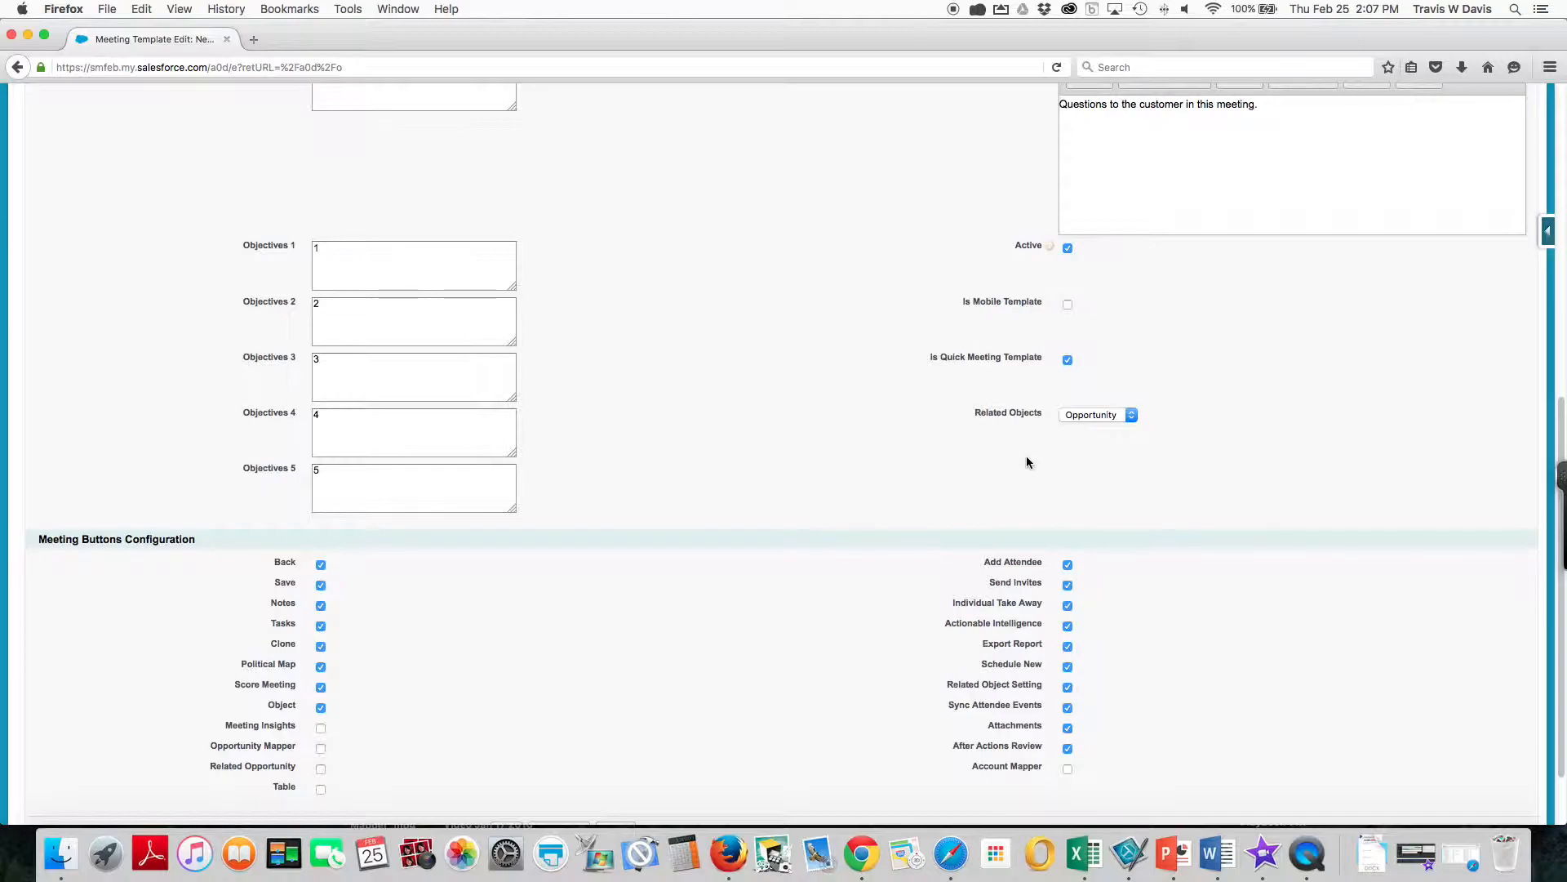
# Disable the Tasks, Clone, Score Meeting and Object meeting buttons, and enable Opportunity Mapper and Table
pyautogui.scroll(-2, 1026, 443)
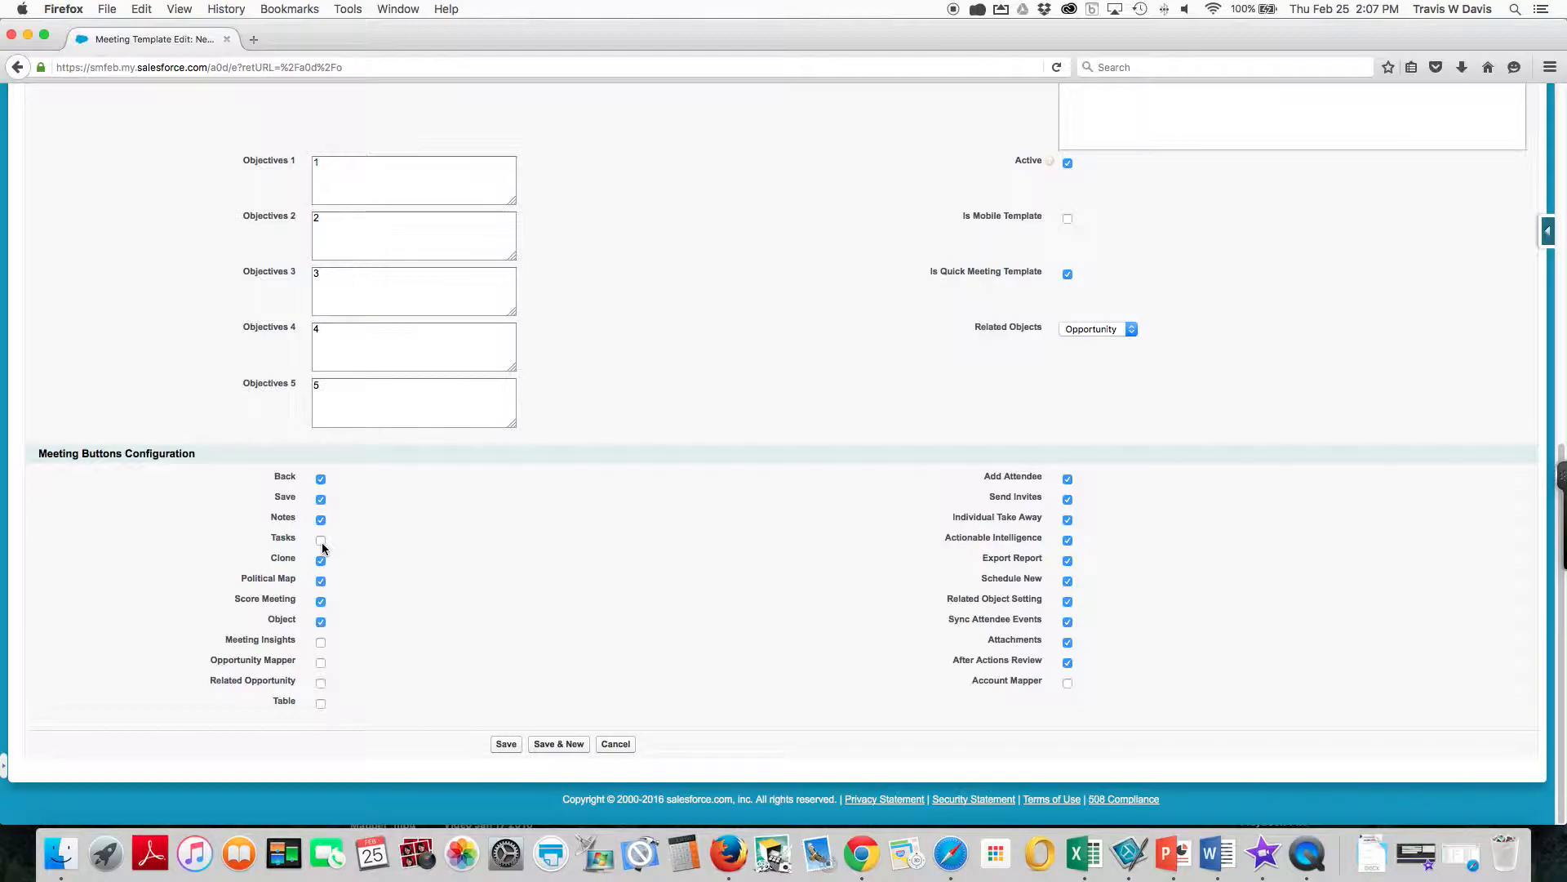
pyautogui.click(321, 561)
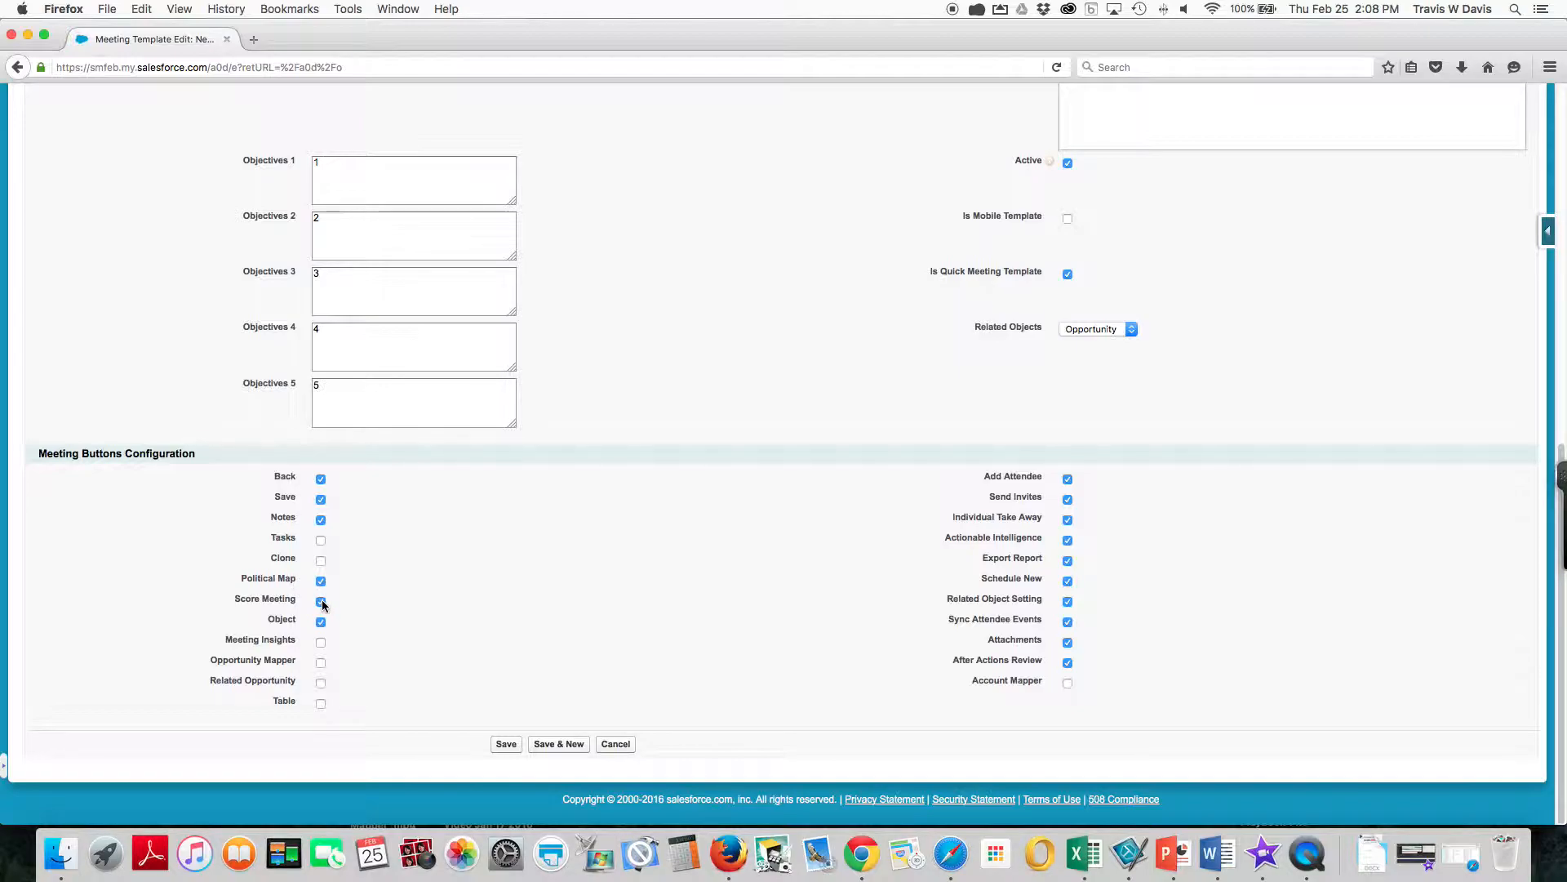
pyautogui.click(321, 602)
pyautogui.click(320, 684)
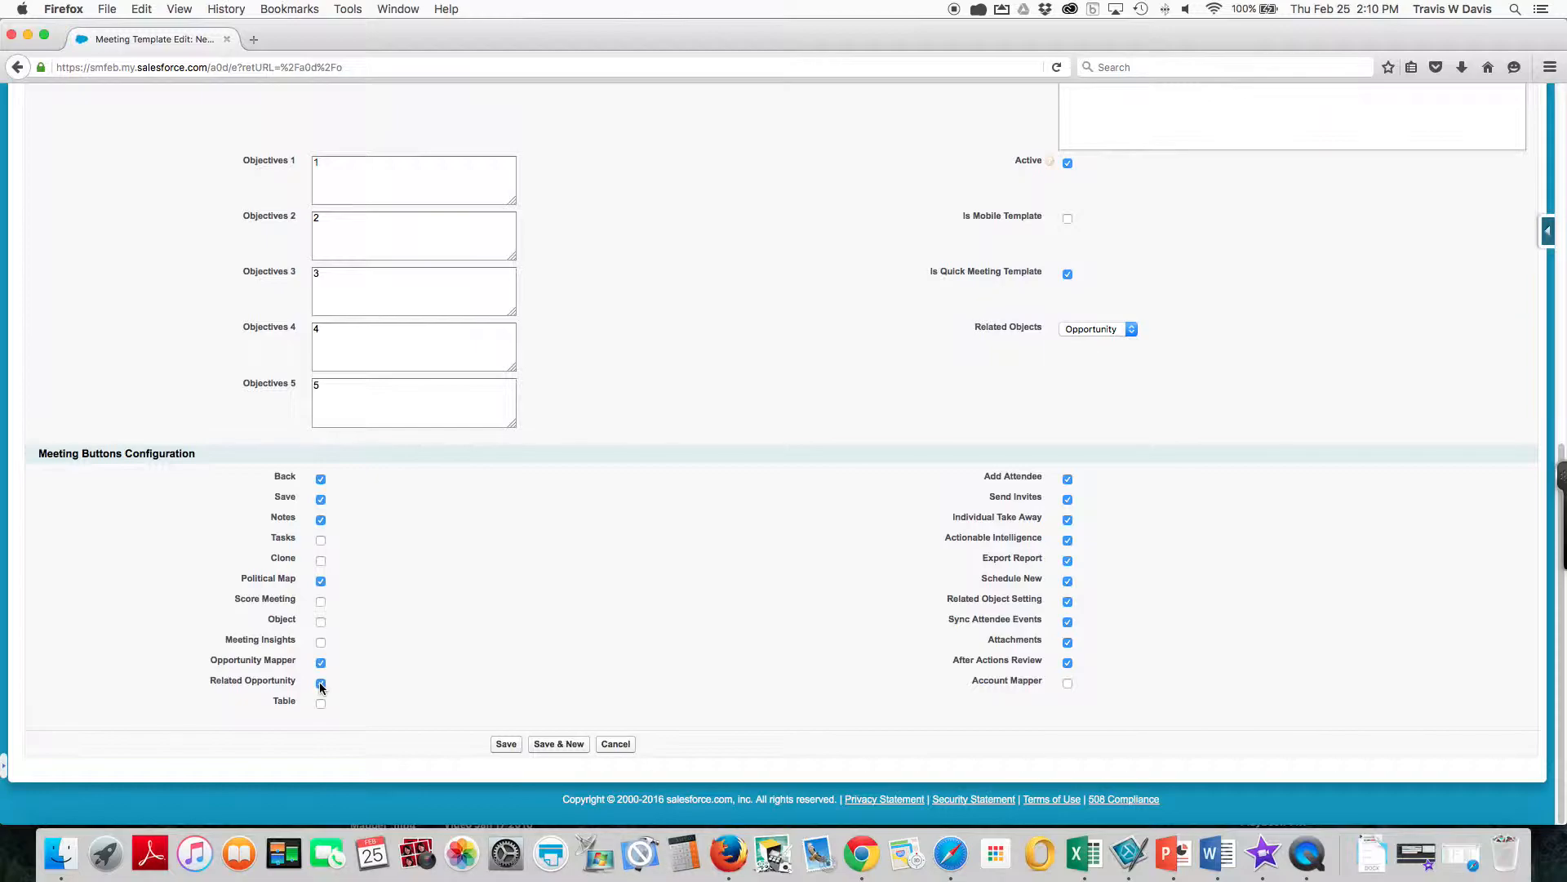
pyautogui.click(321, 684)
pyautogui.click(320, 704)
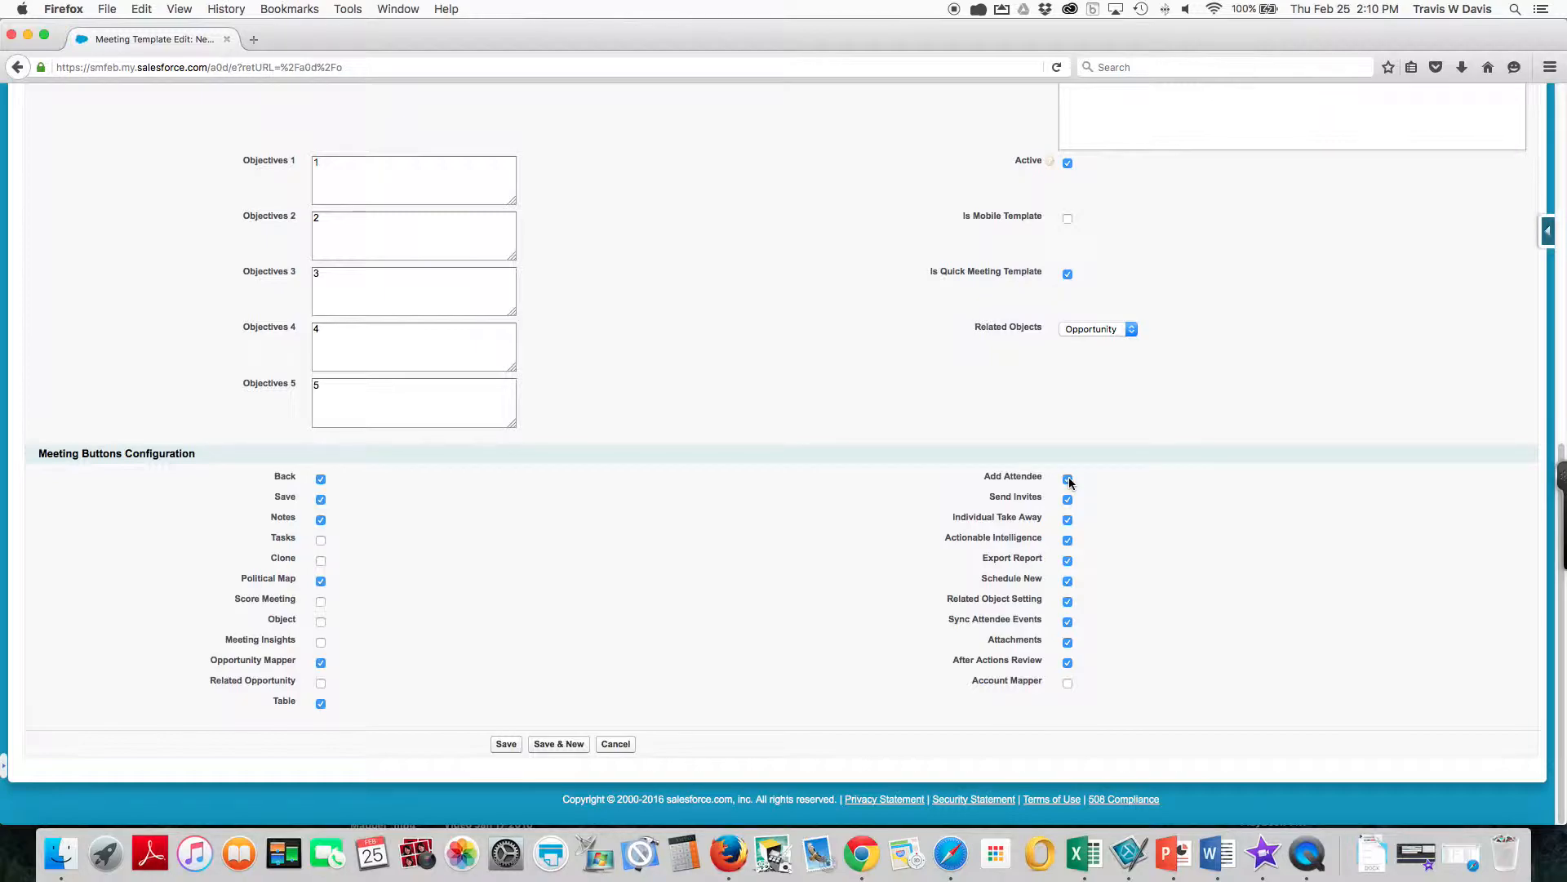
# Disable Individual Take Away, Schedule New, Related Object Setting, Sync Attendee Events and After Actions Review, enable Account Mapper, and save the template
pyautogui.click(1068, 521)
pyautogui.click(1066, 583)
pyautogui.click(1067, 602)
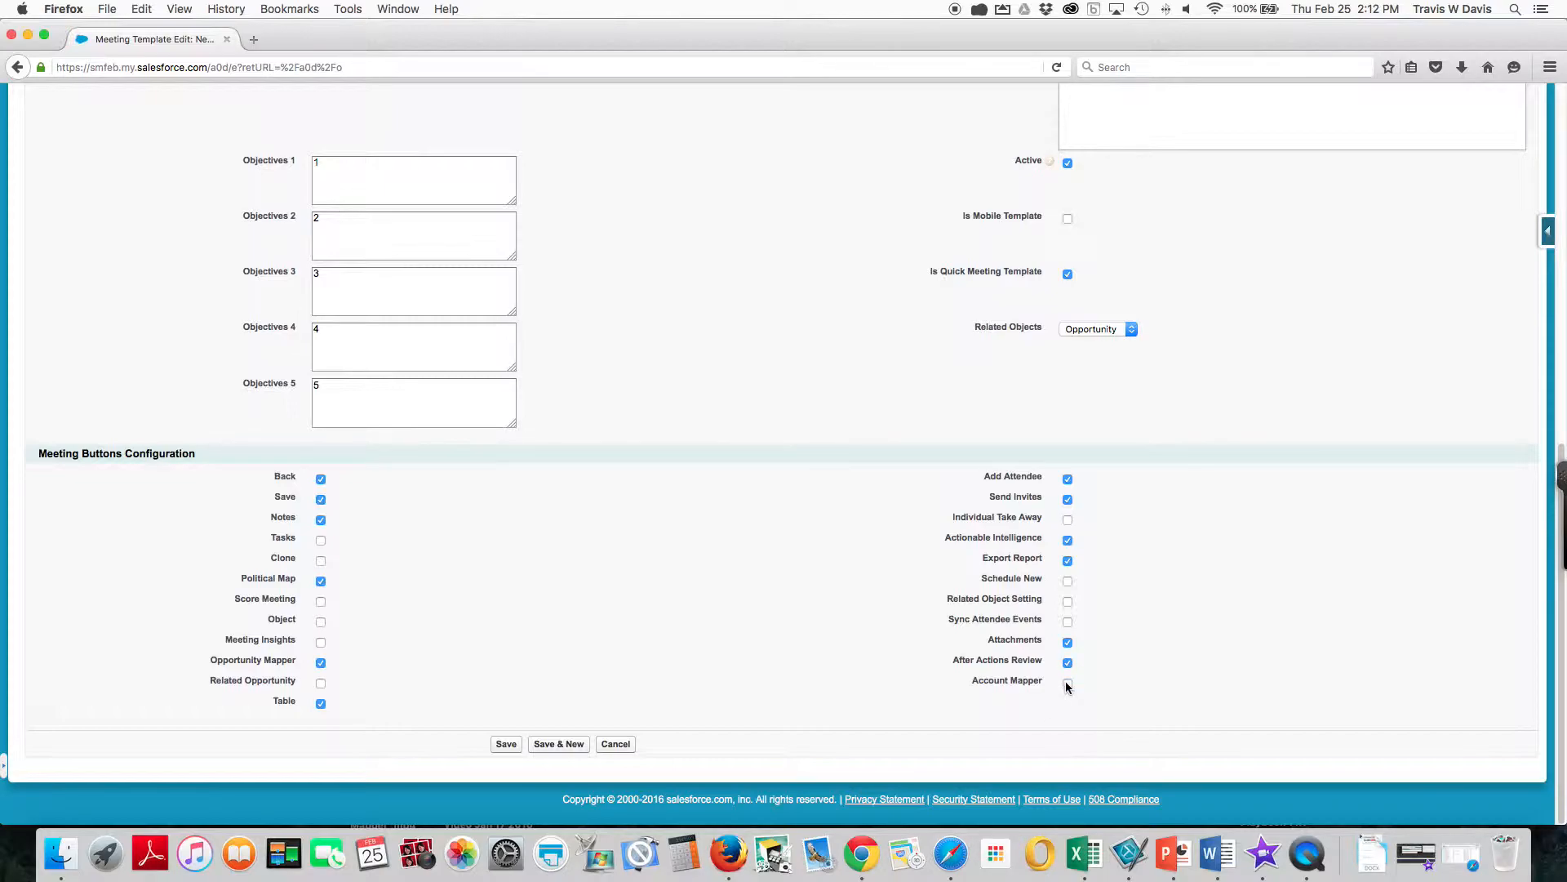
pyautogui.click(1067, 664)
pyautogui.click(1068, 684)
pyautogui.click(506, 745)
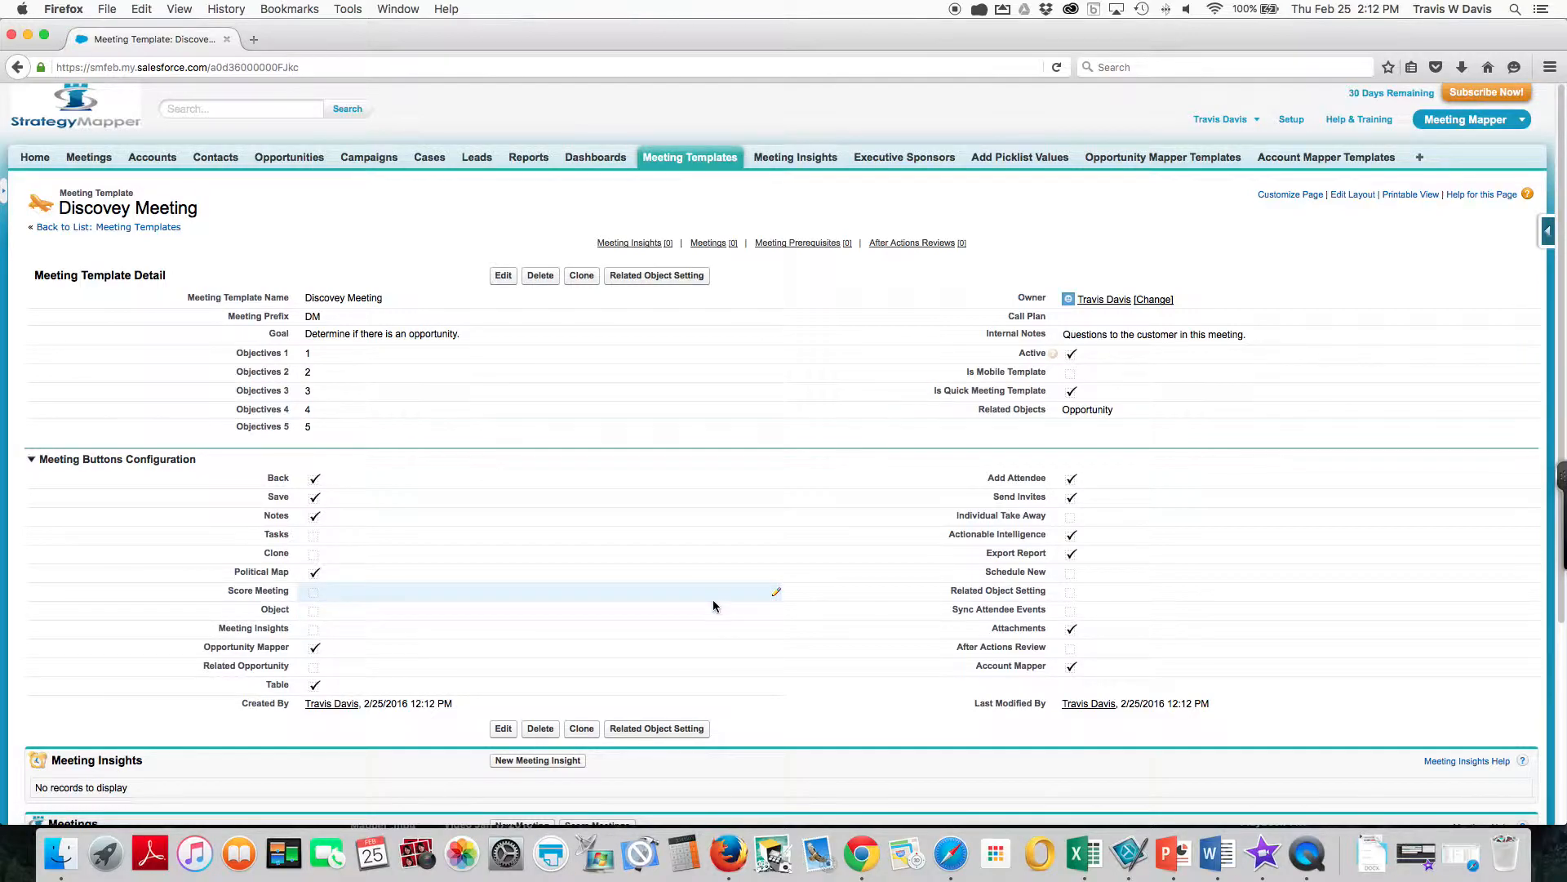
# Select Description, Stage, Amount, Next Step and Close Date as the template's related Opportunity fields and save the selection
pyautogui.scroll(-1, 713, 606)
pyautogui.scroll(-1, 713, 605)
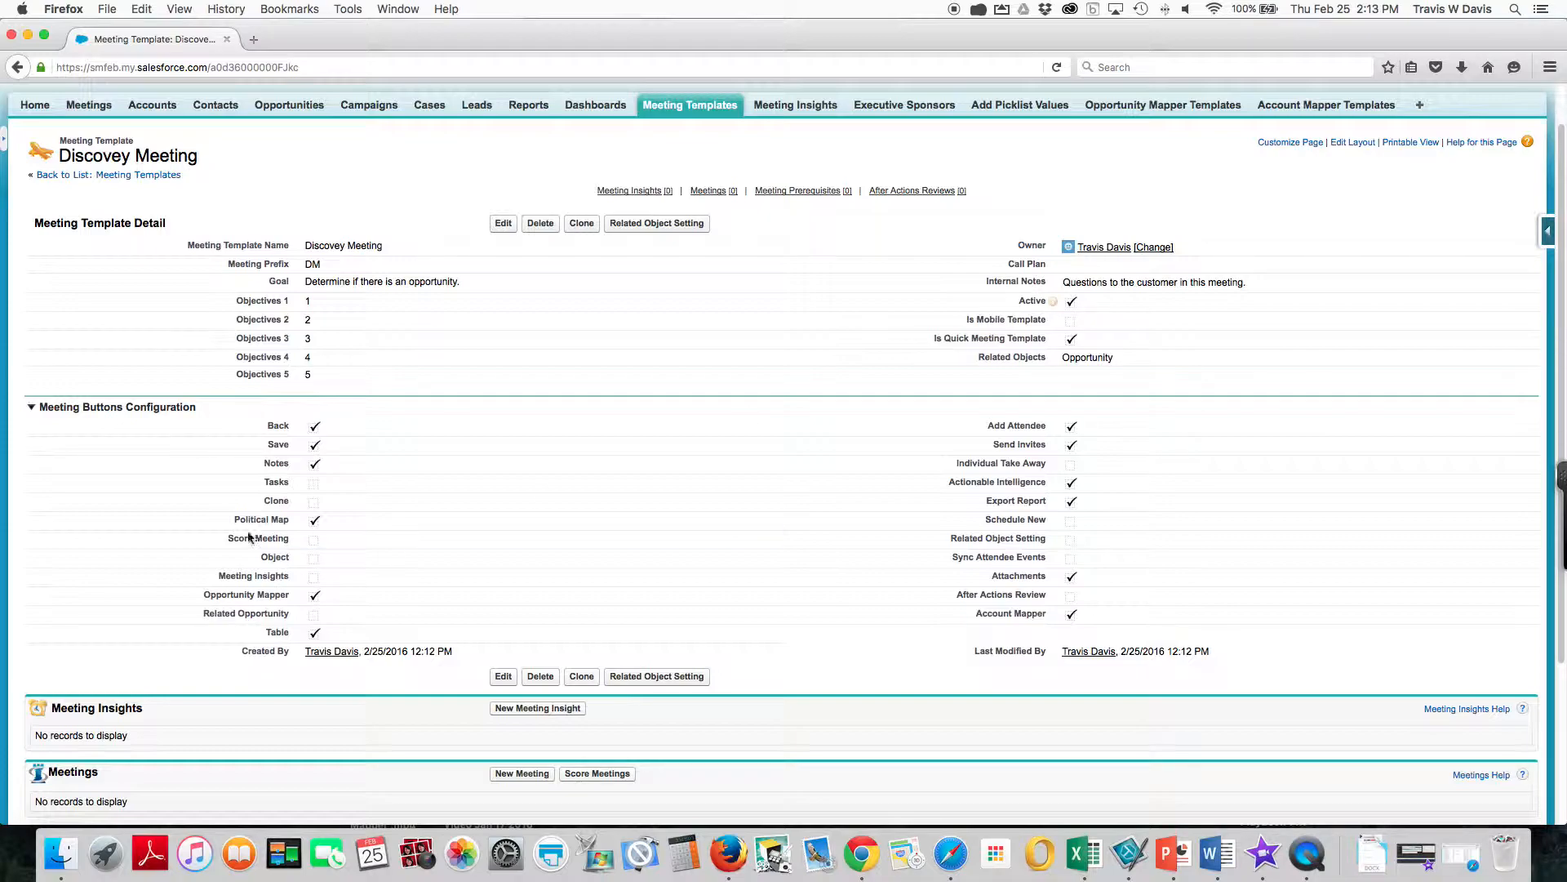
pyautogui.scroll(-4, 566, 546)
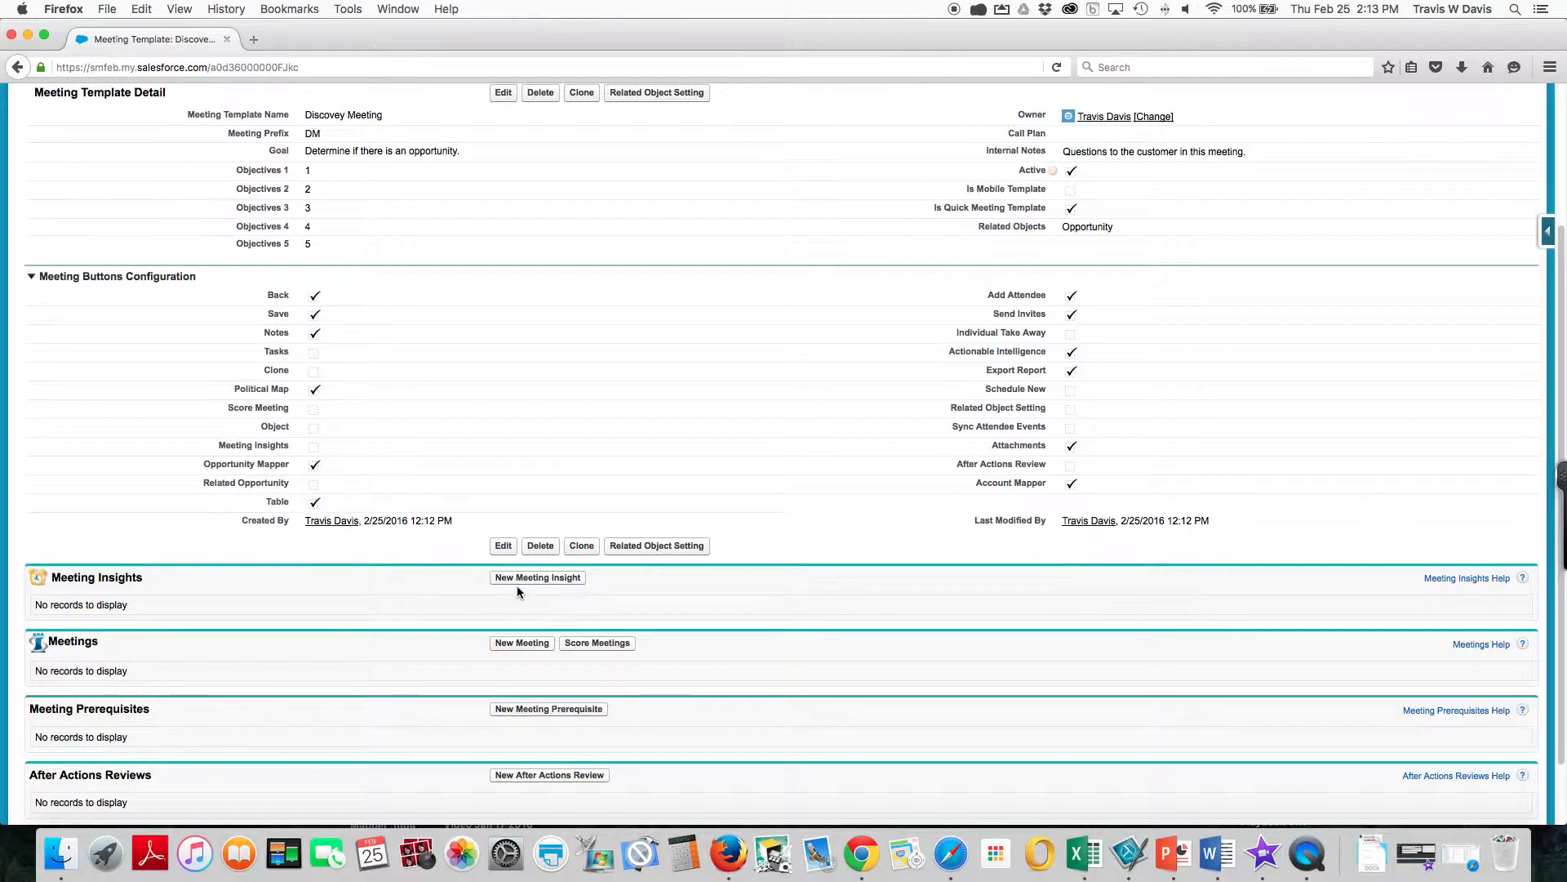
pyautogui.scroll(-2, 519, 585)
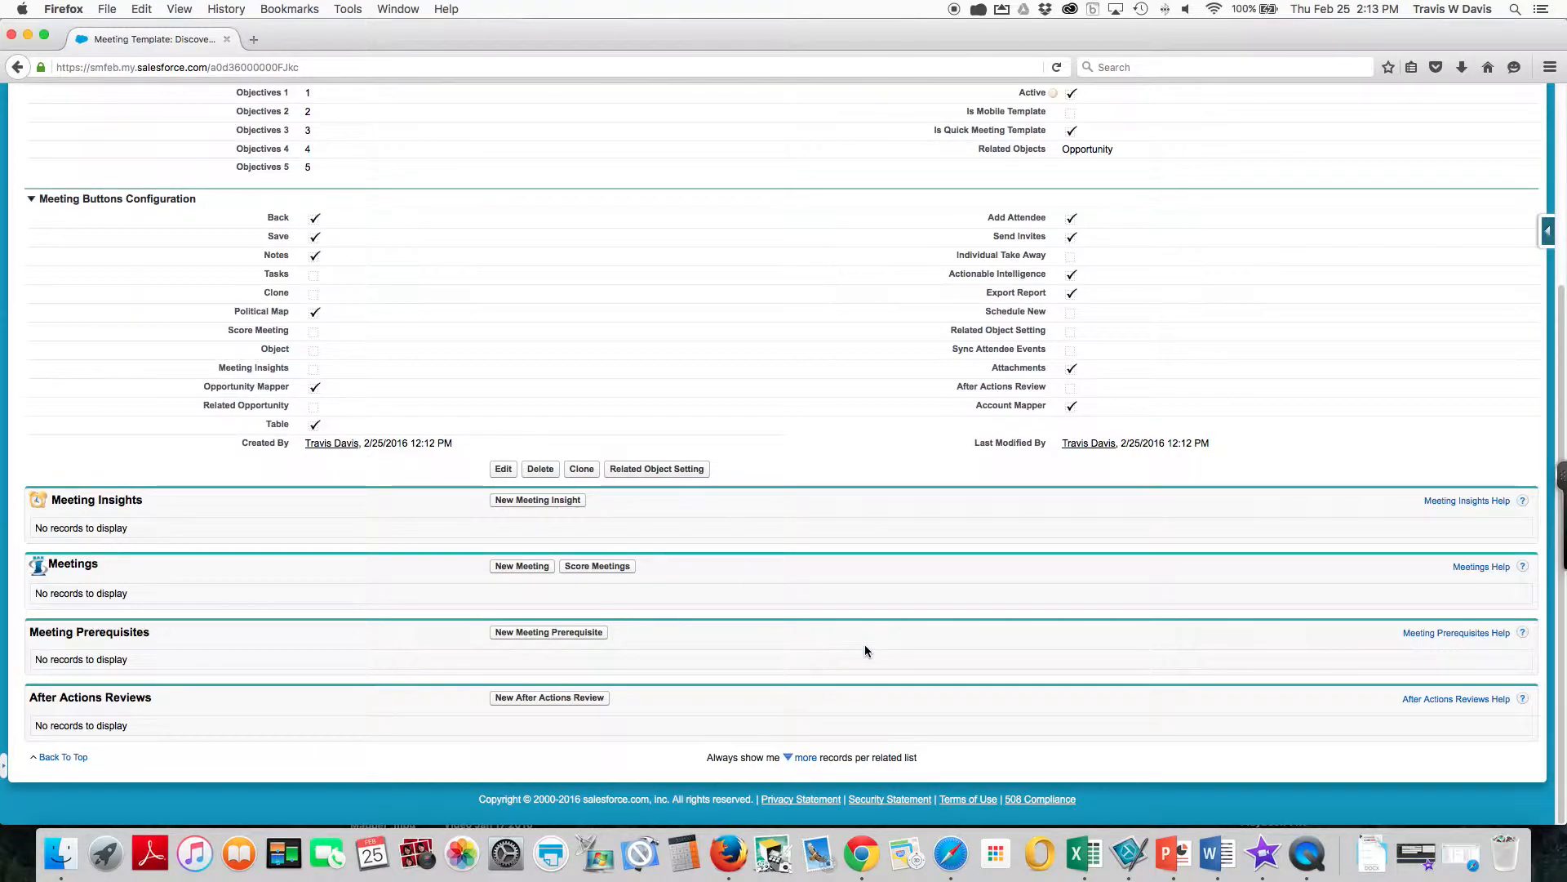
pyautogui.scroll(3, 865, 645)
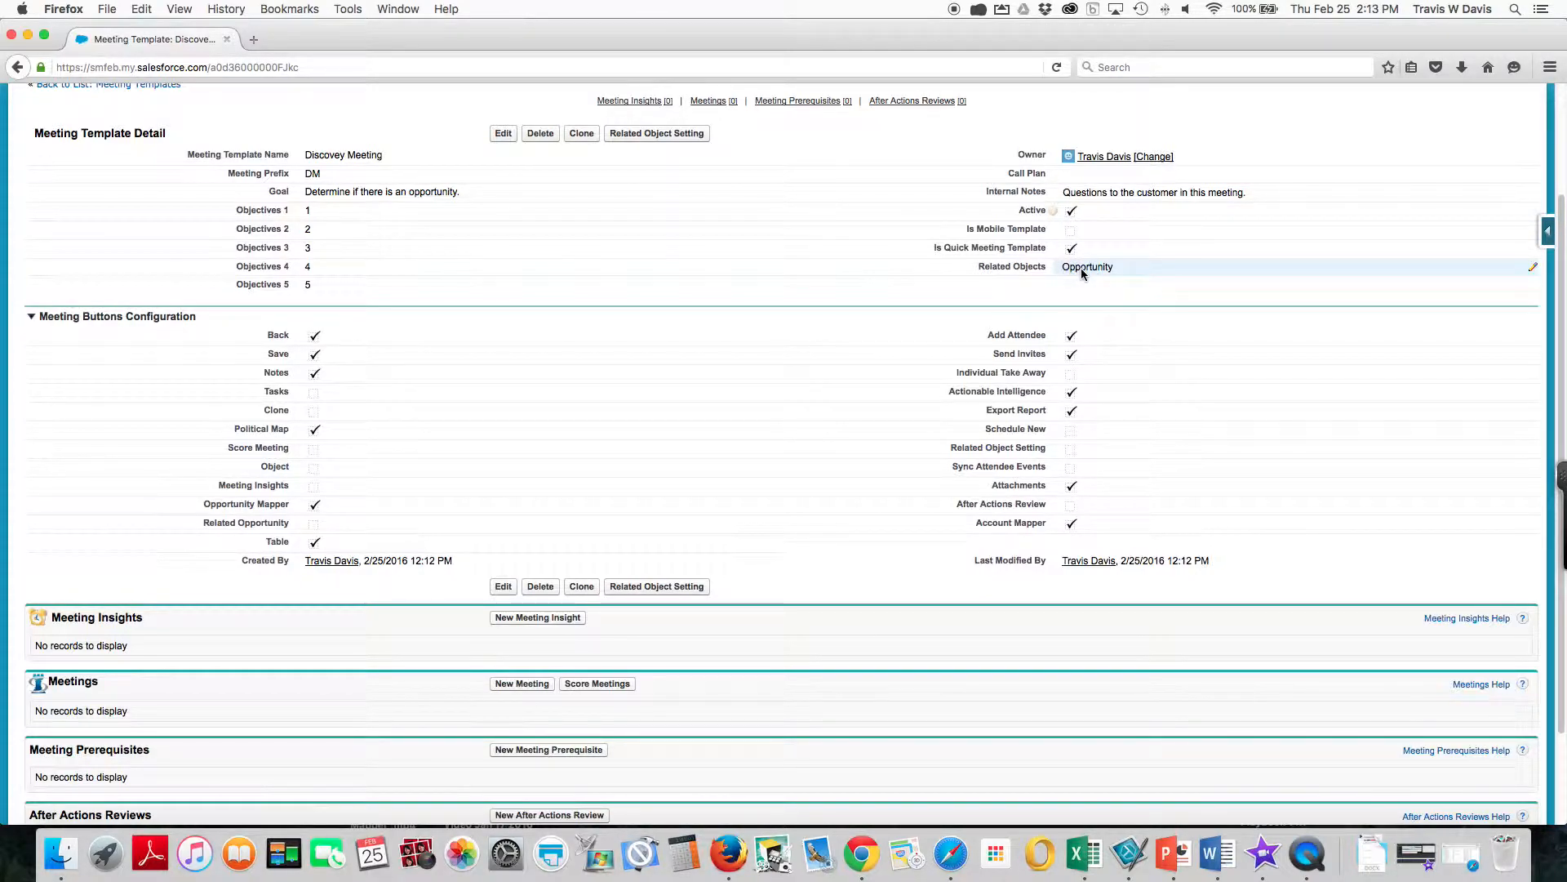
pyautogui.click(654, 135)
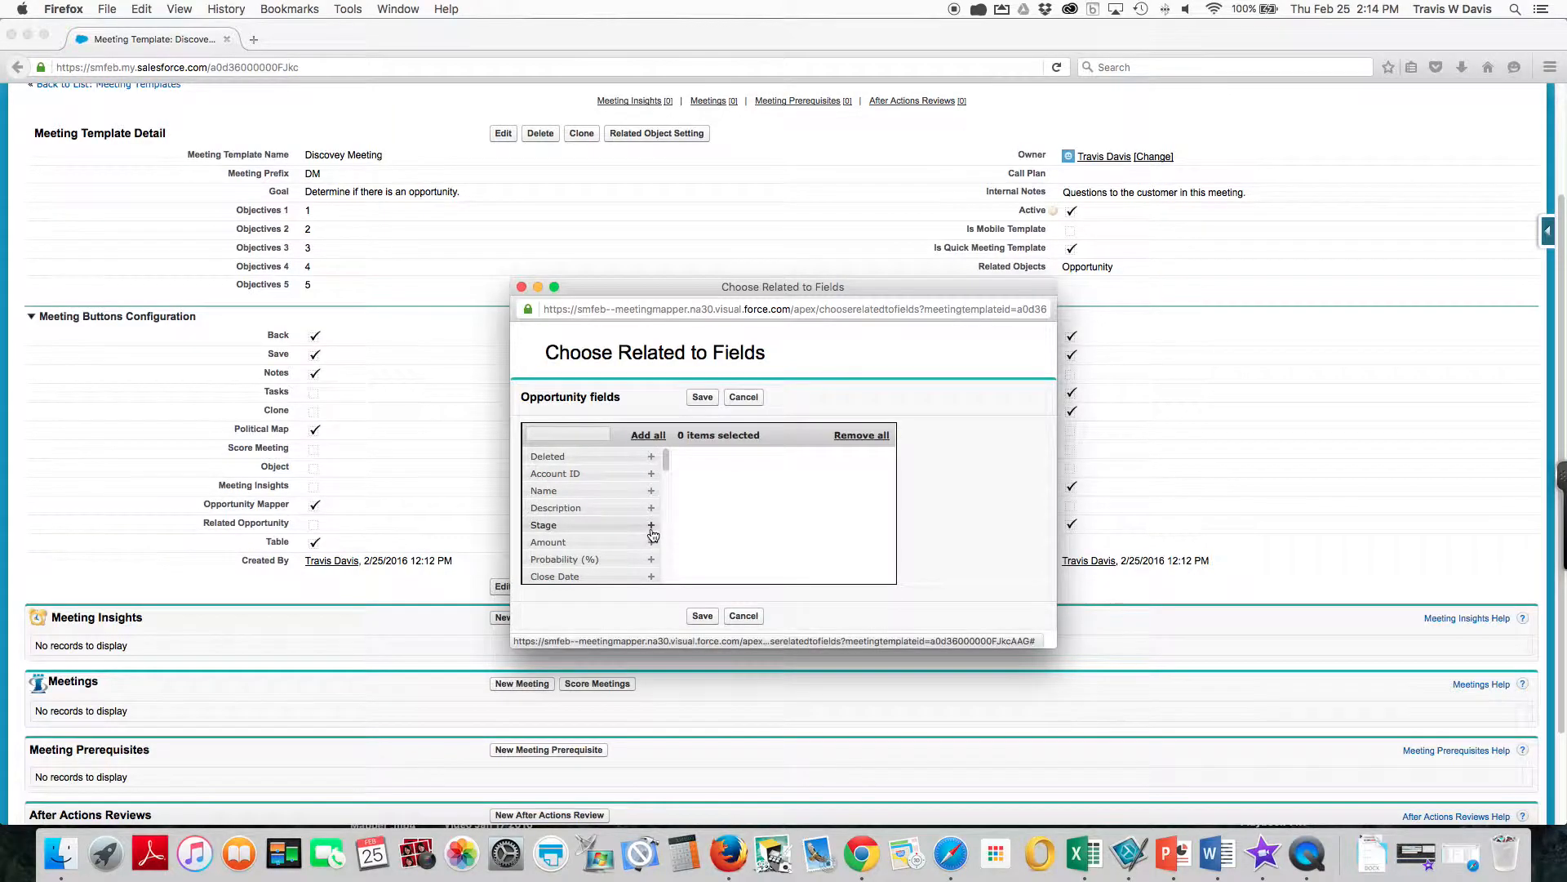
pyautogui.click(651, 510)
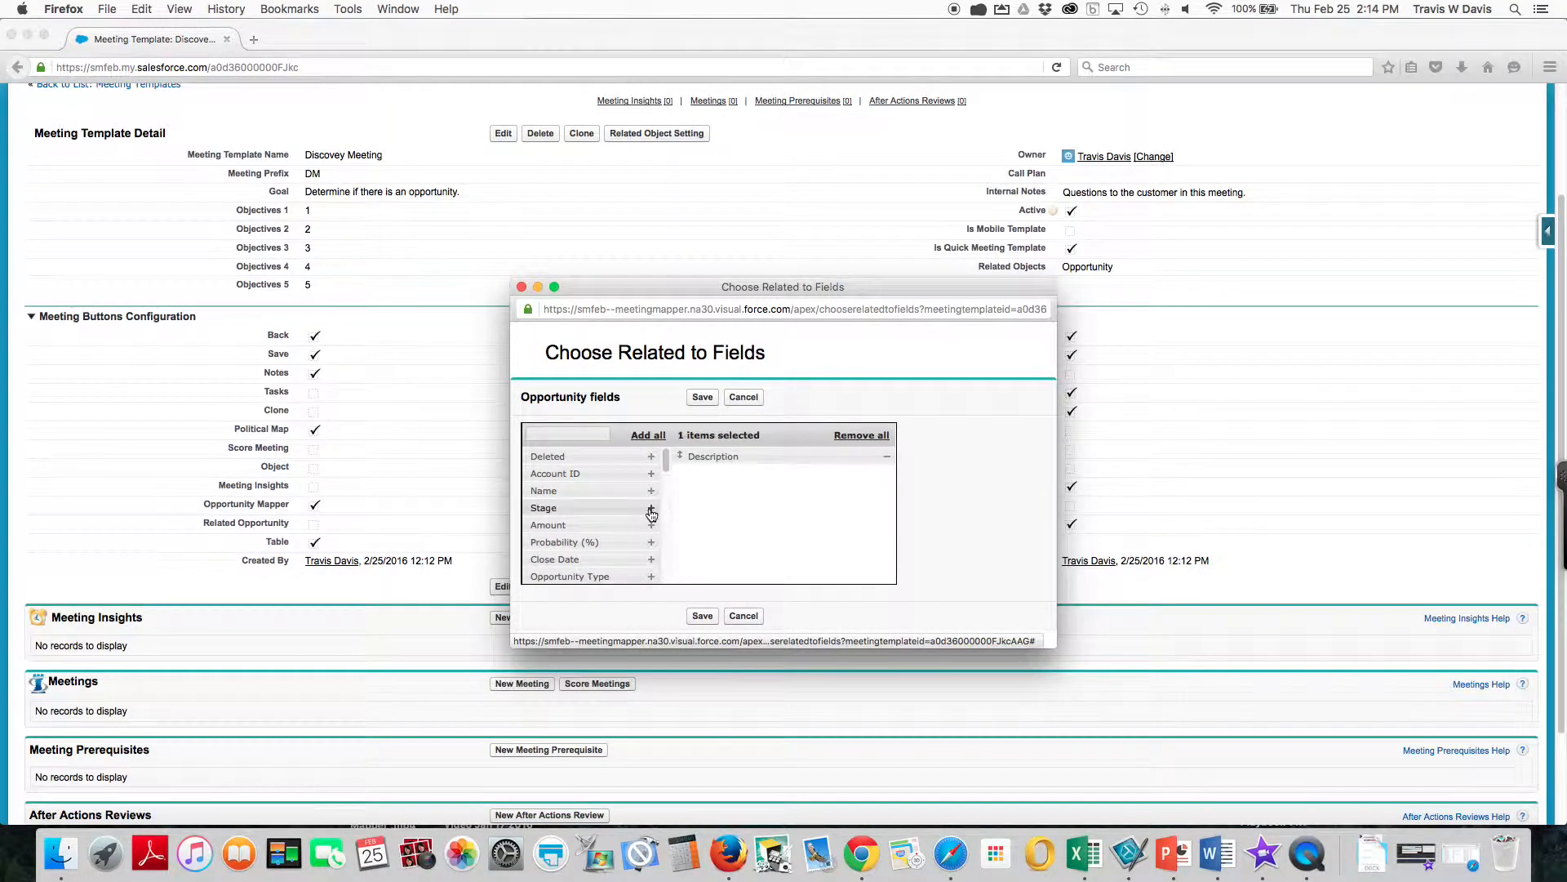
pyautogui.click(651, 509)
pyautogui.click(652, 509)
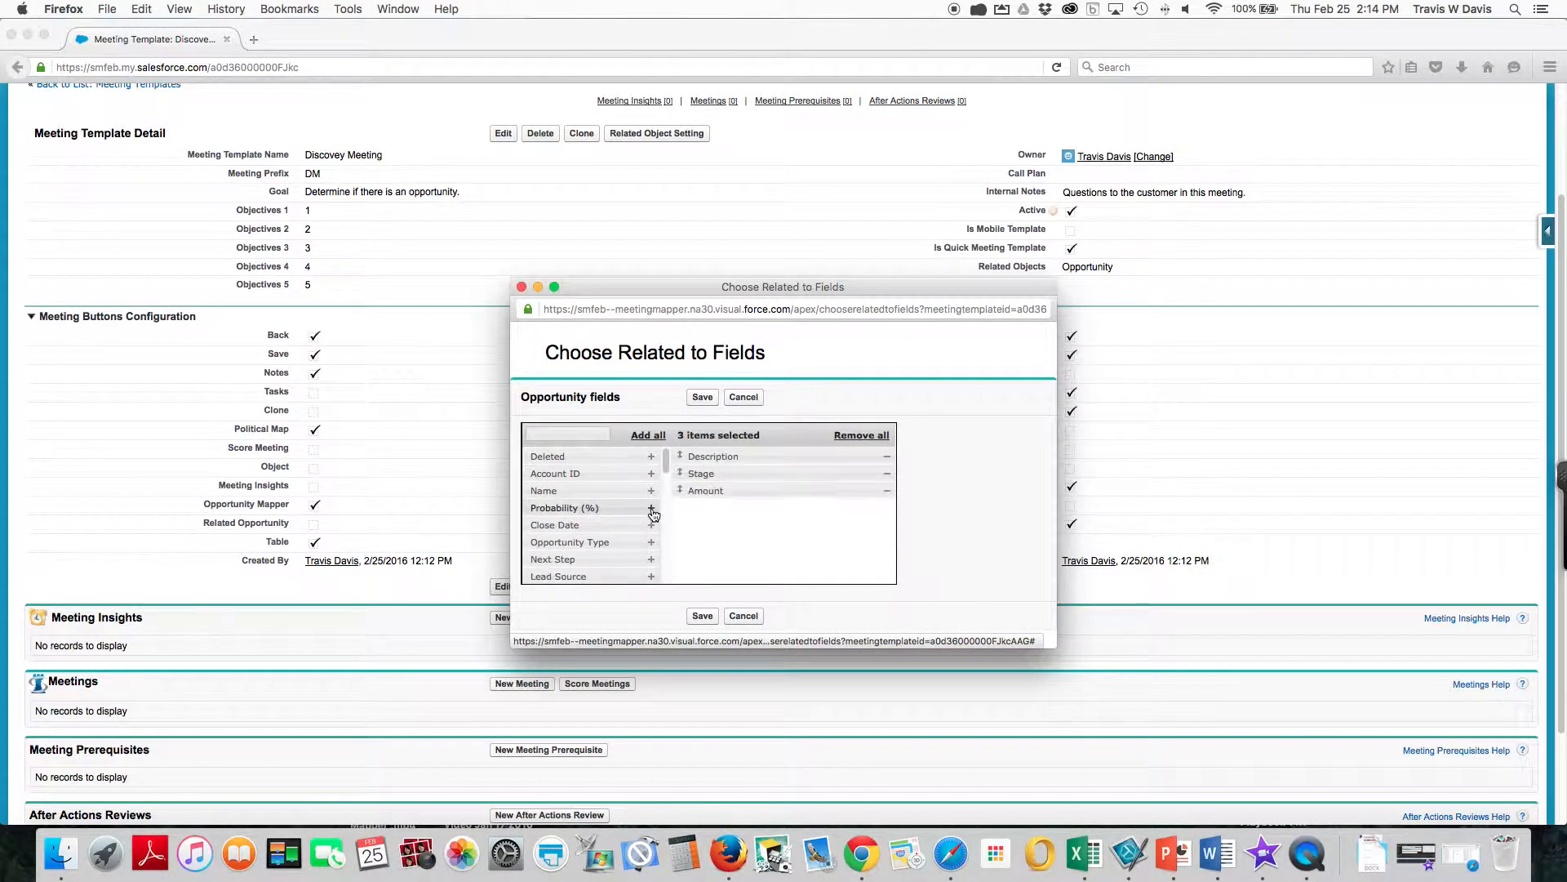
pyautogui.click(651, 560)
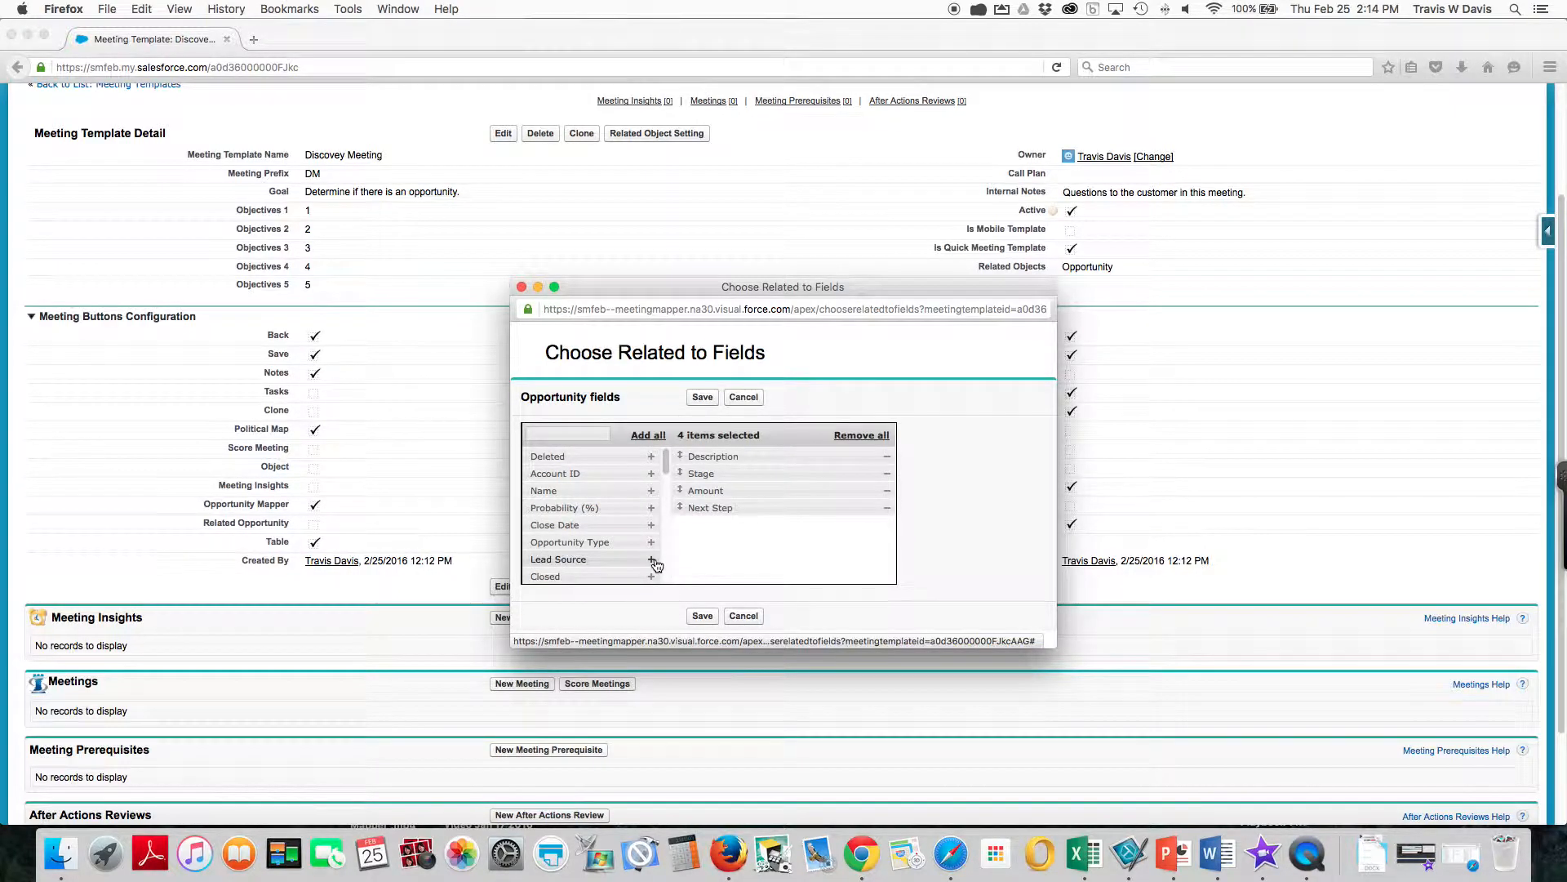
pyautogui.click(652, 526)
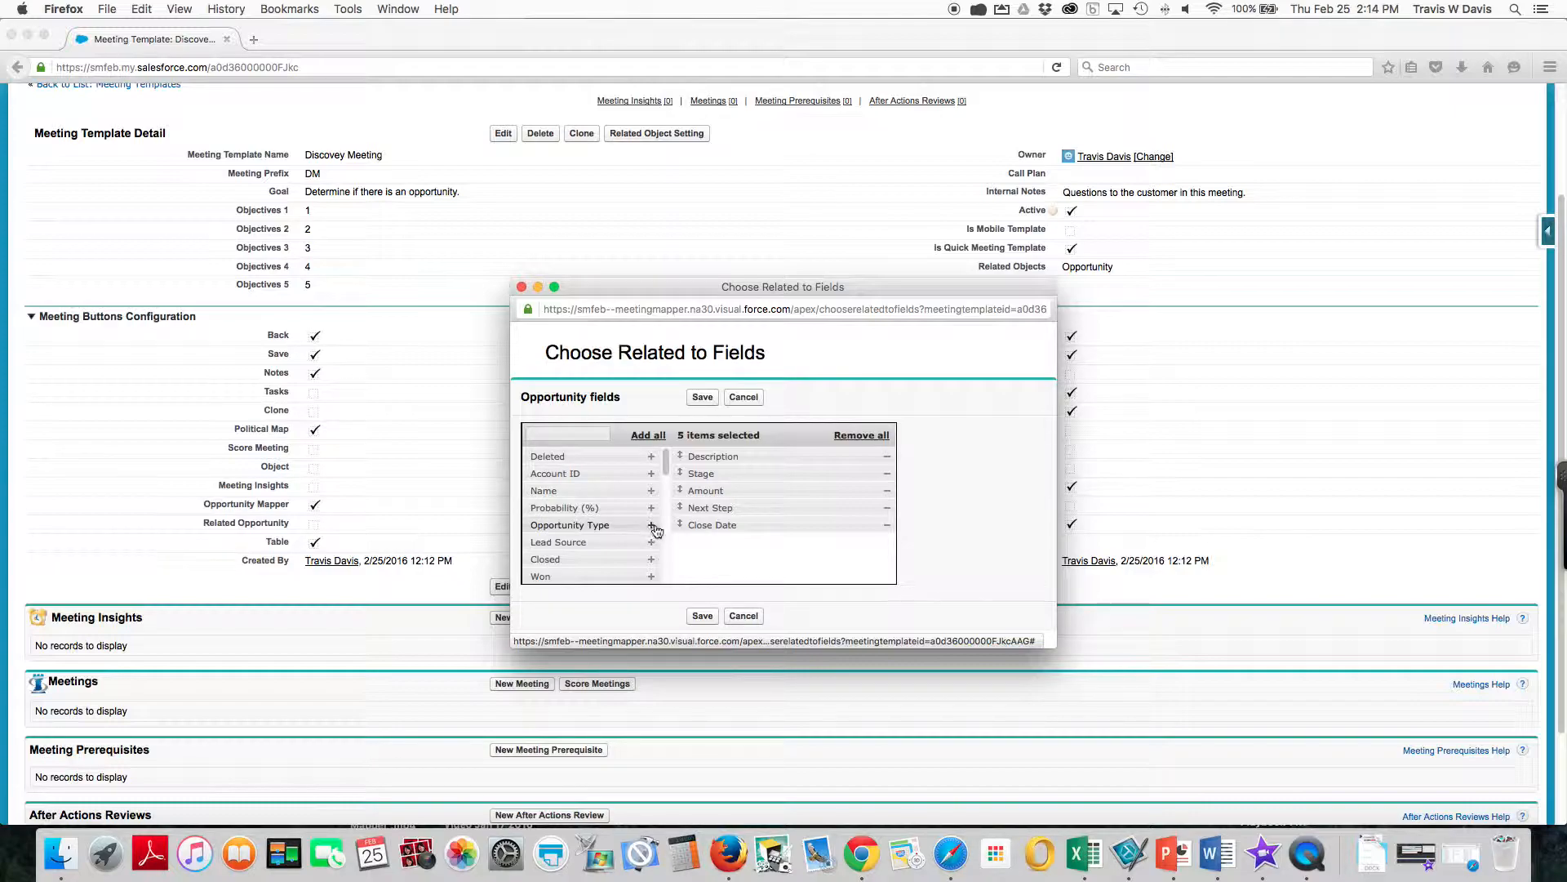
pyautogui.click(701, 617)
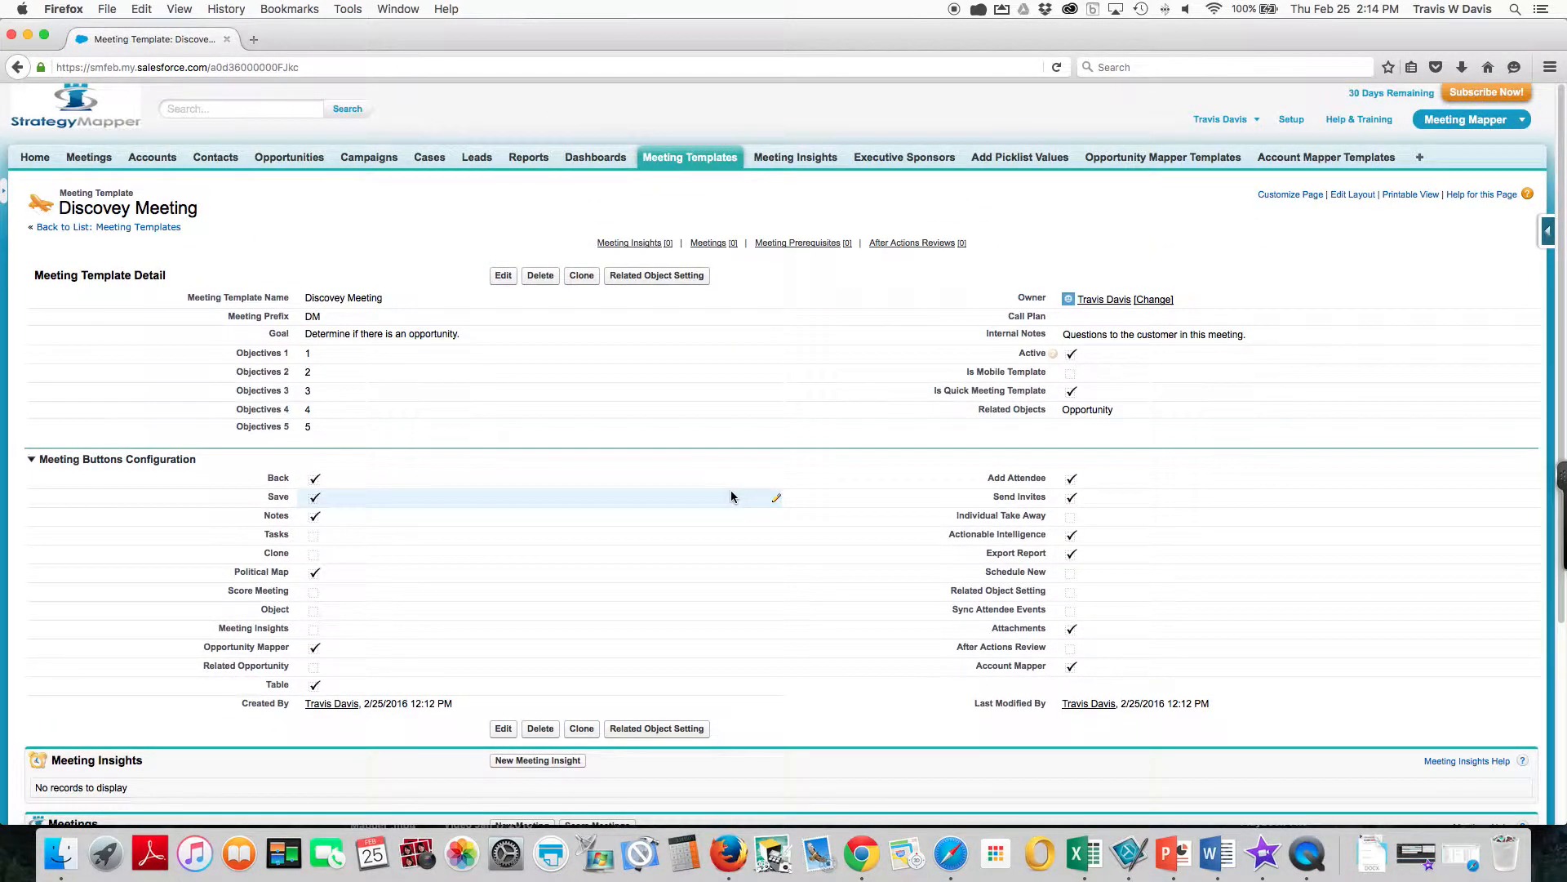
# Open the Acme - 1,200 Widgets opportunity and go to its Meetings related list
pyautogui.click(306, 160)
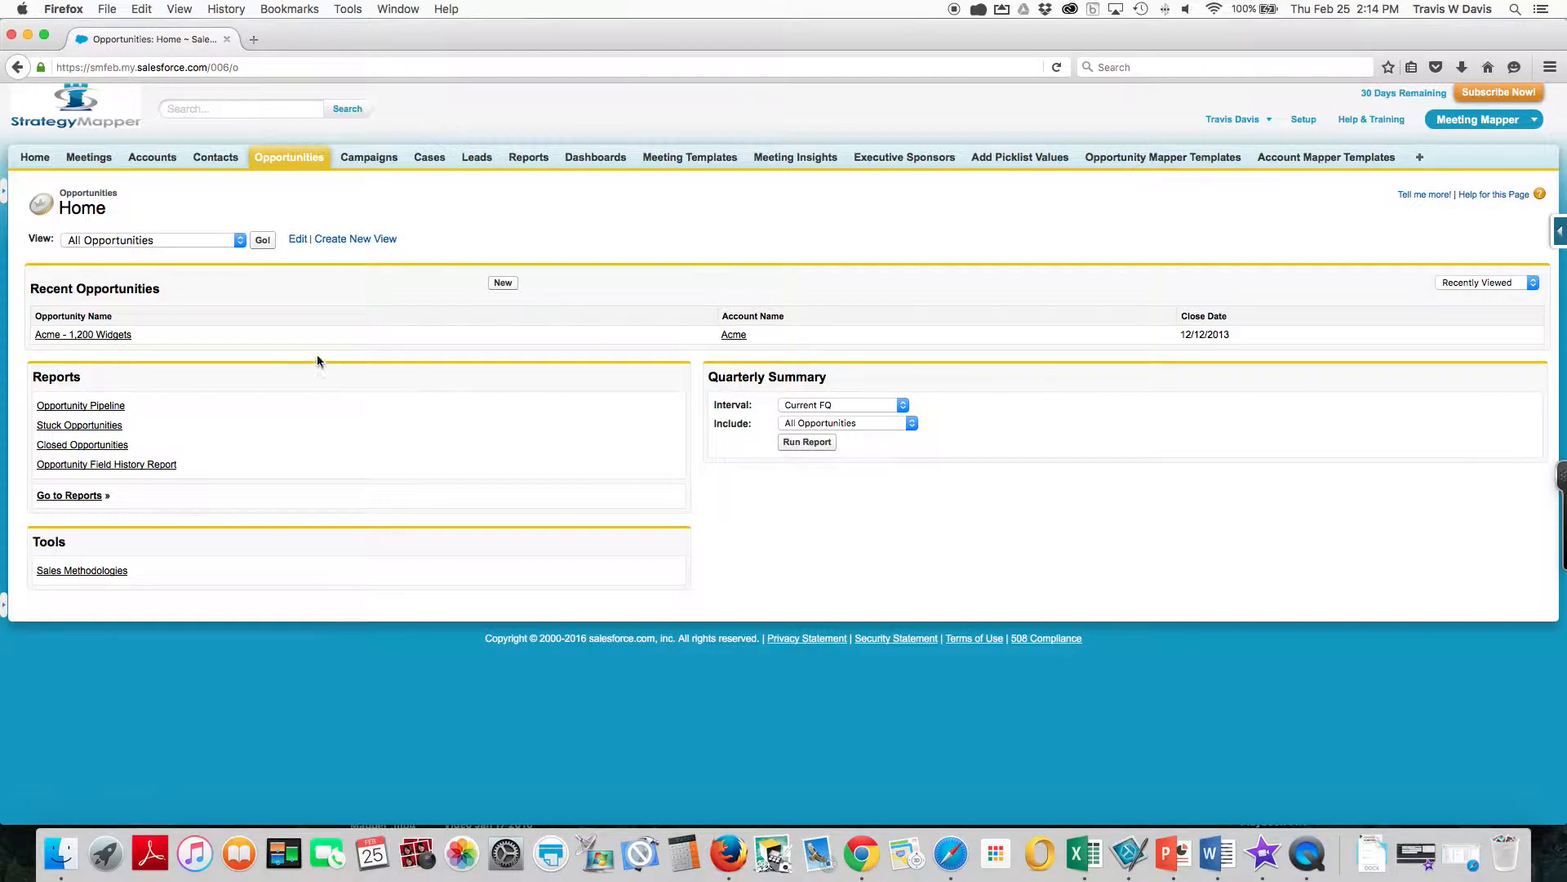
pyautogui.click(112, 336)
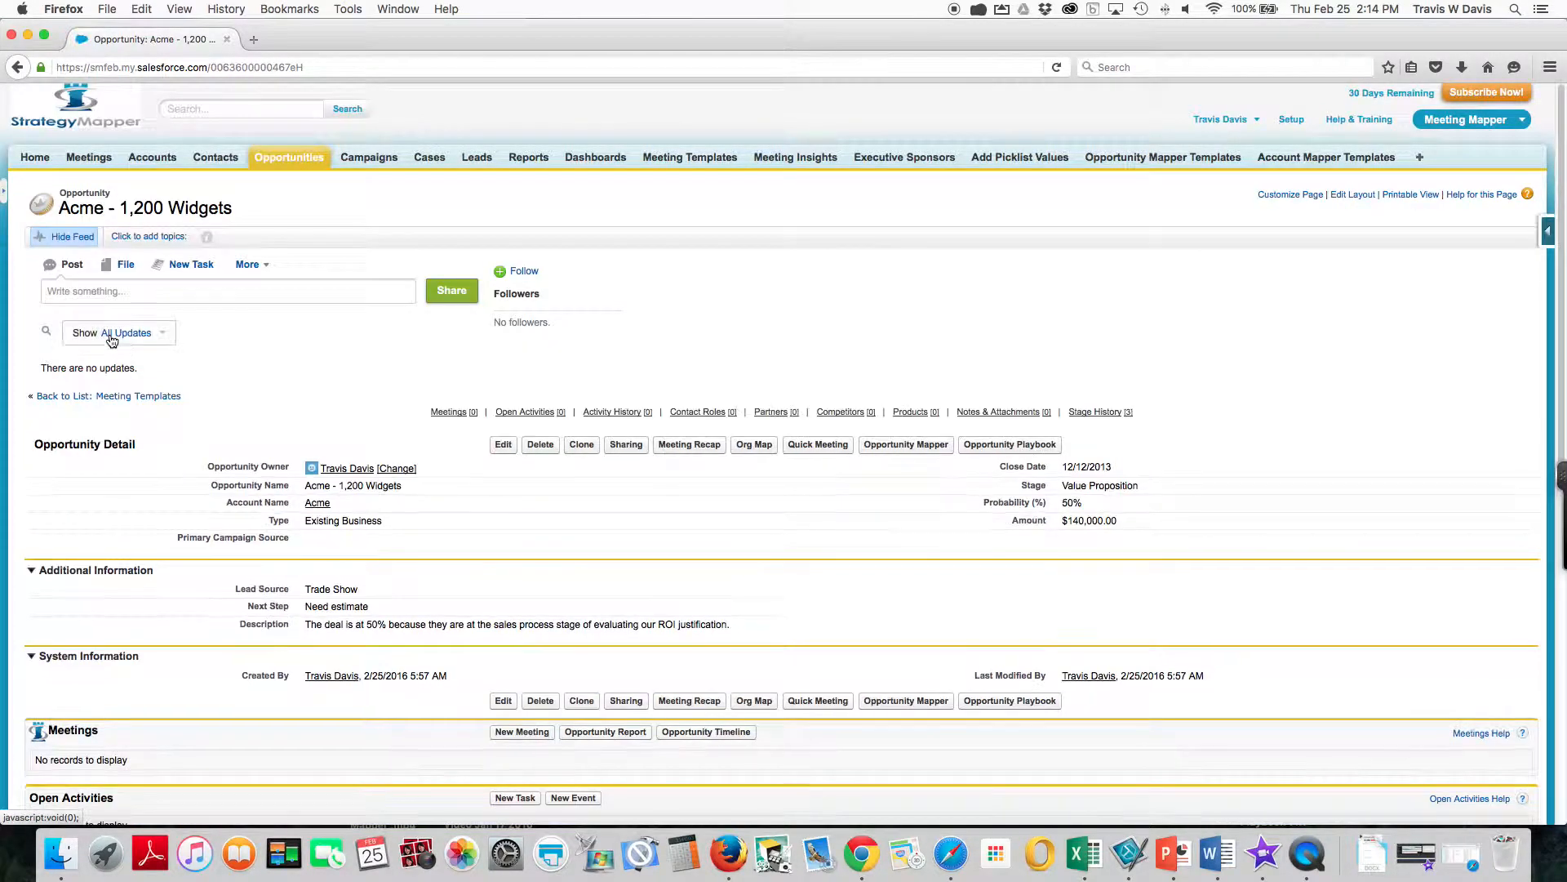
pyautogui.scroll(-4, 368, 433)
pyautogui.scroll(-4, 368, 432)
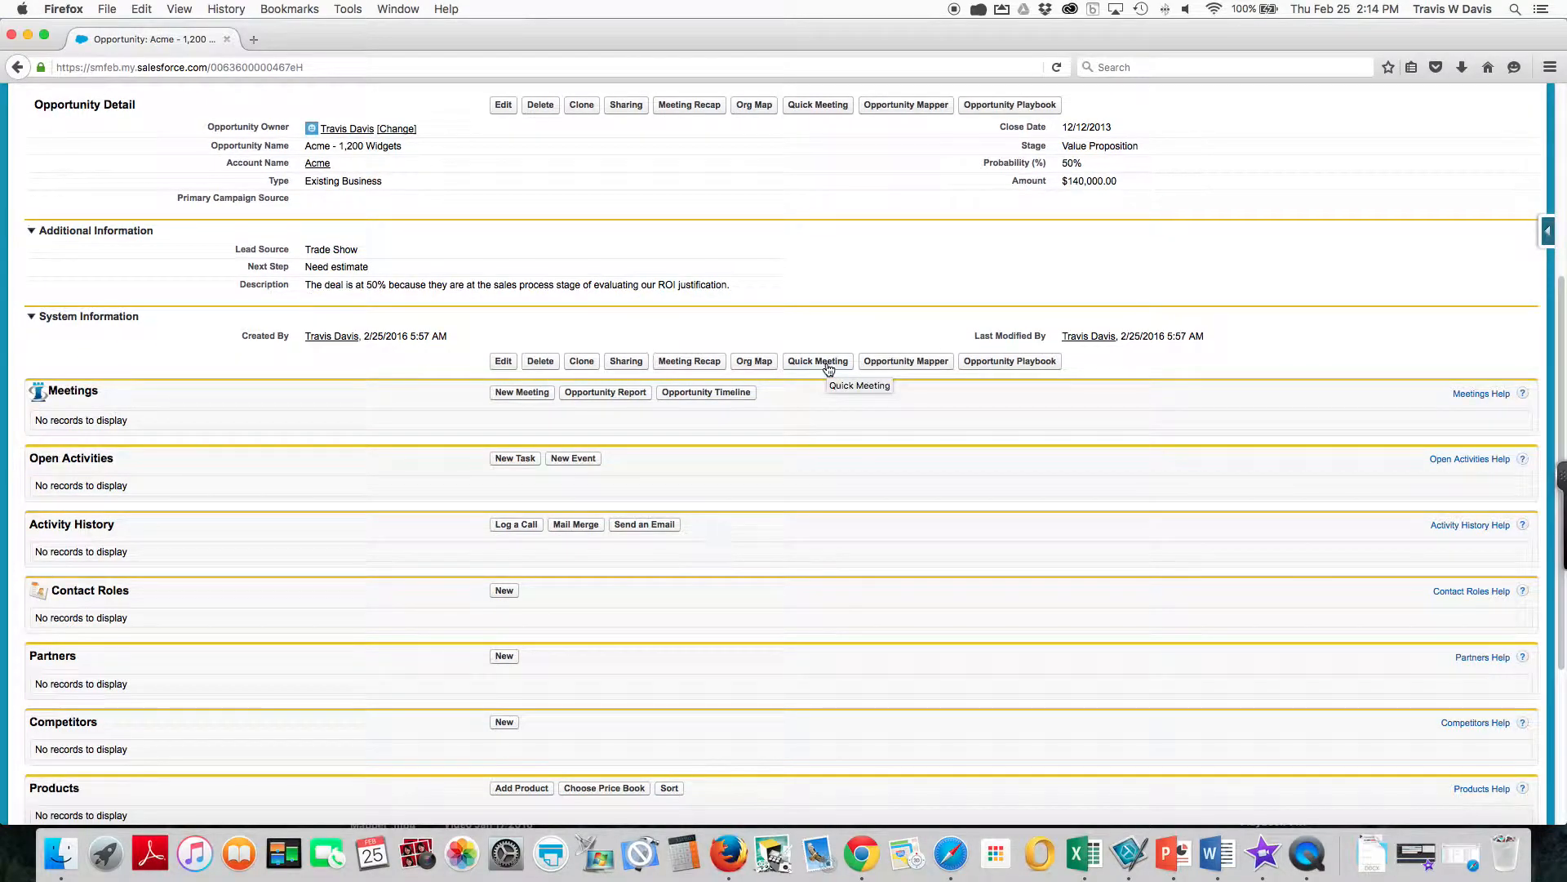
# Create and save a meeting titled Discovery Meeting using the Discovey Meeting template, and move the attendee icon further into the meeting map
pyautogui.click(508, 395)
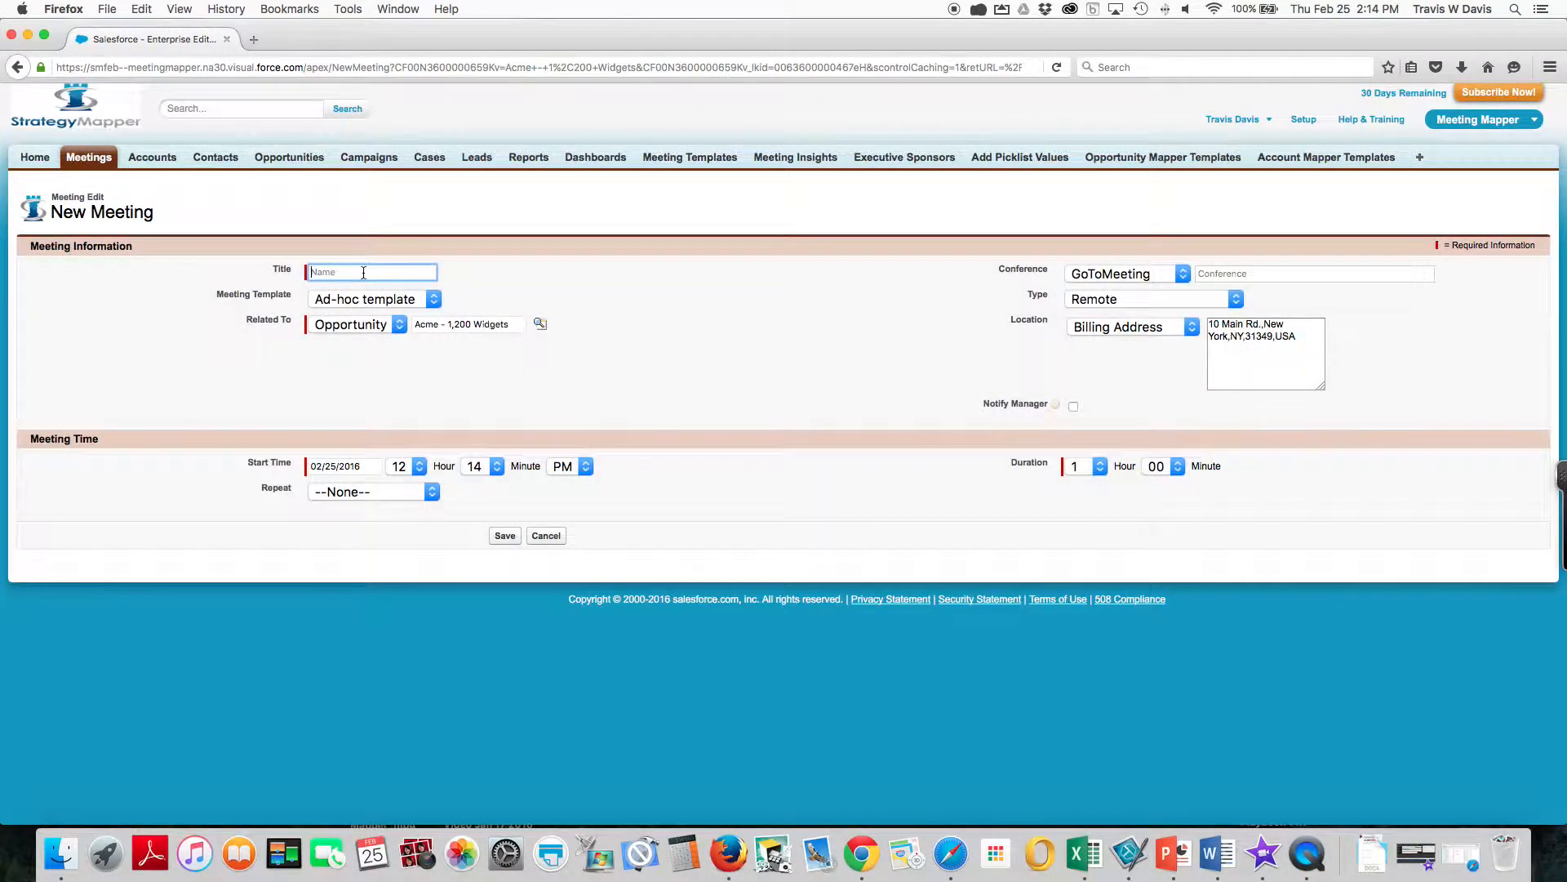
pyautogui.write('Discovery Meeting')
pyautogui.click(434, 299)
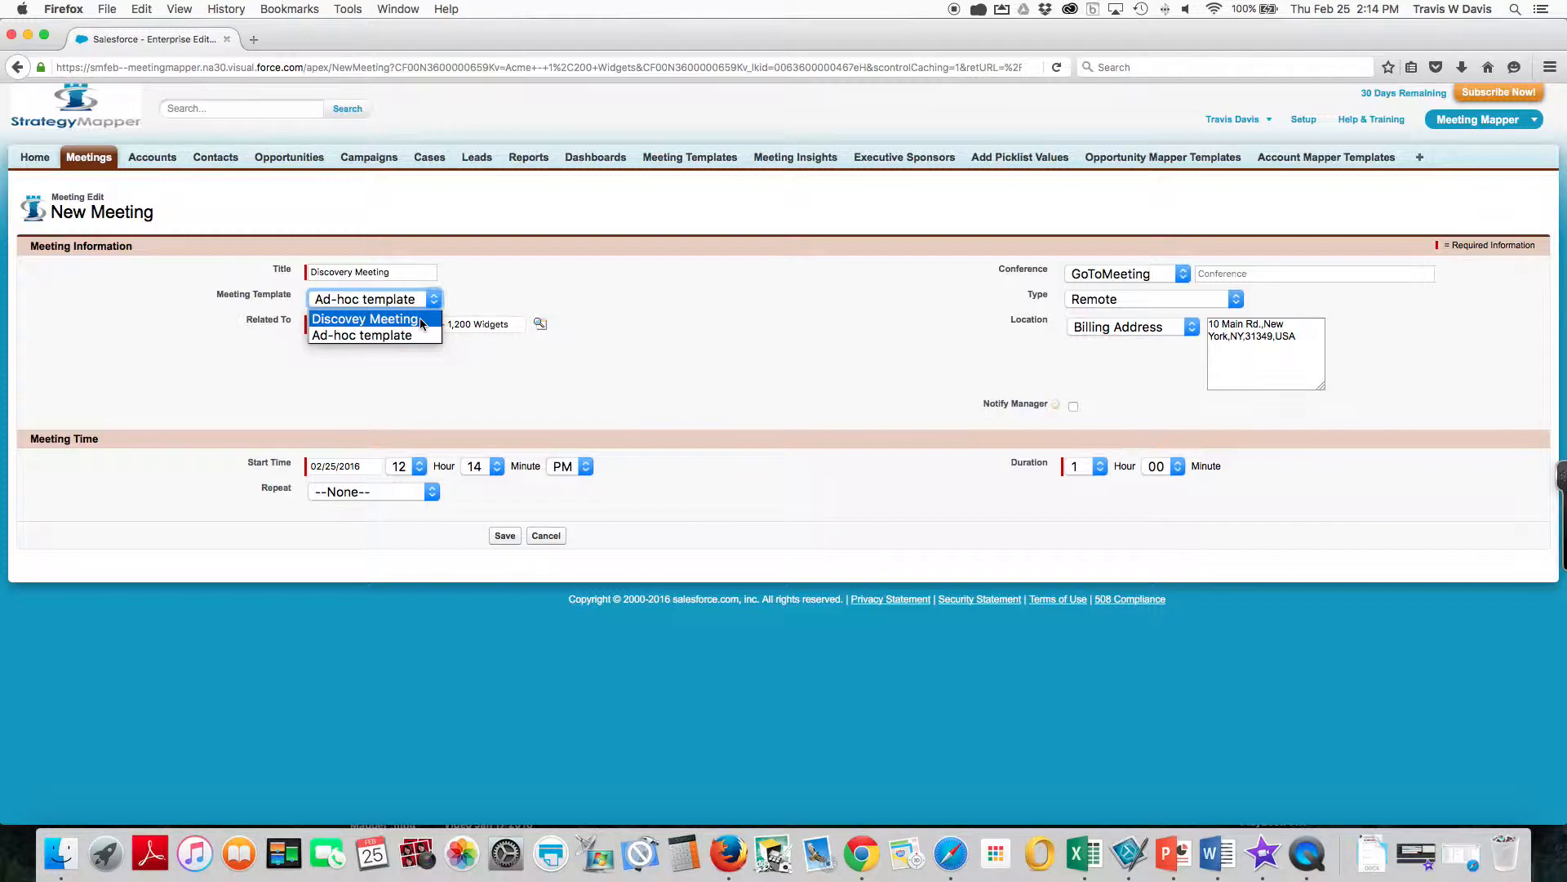
pyautogui.click(420, 320)
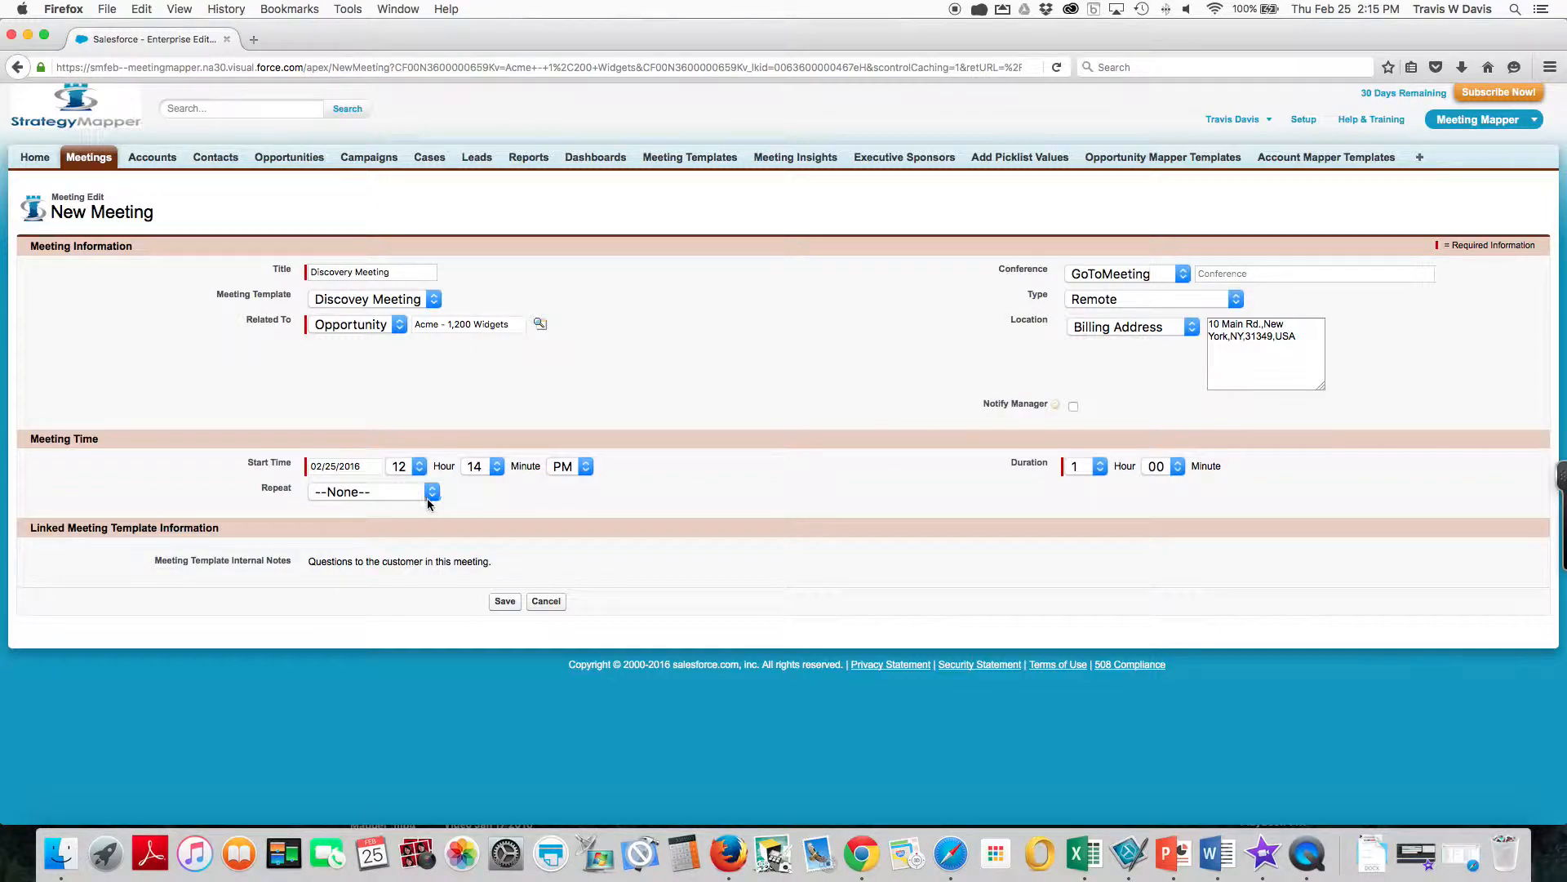
pyautogui.click(504, 602)
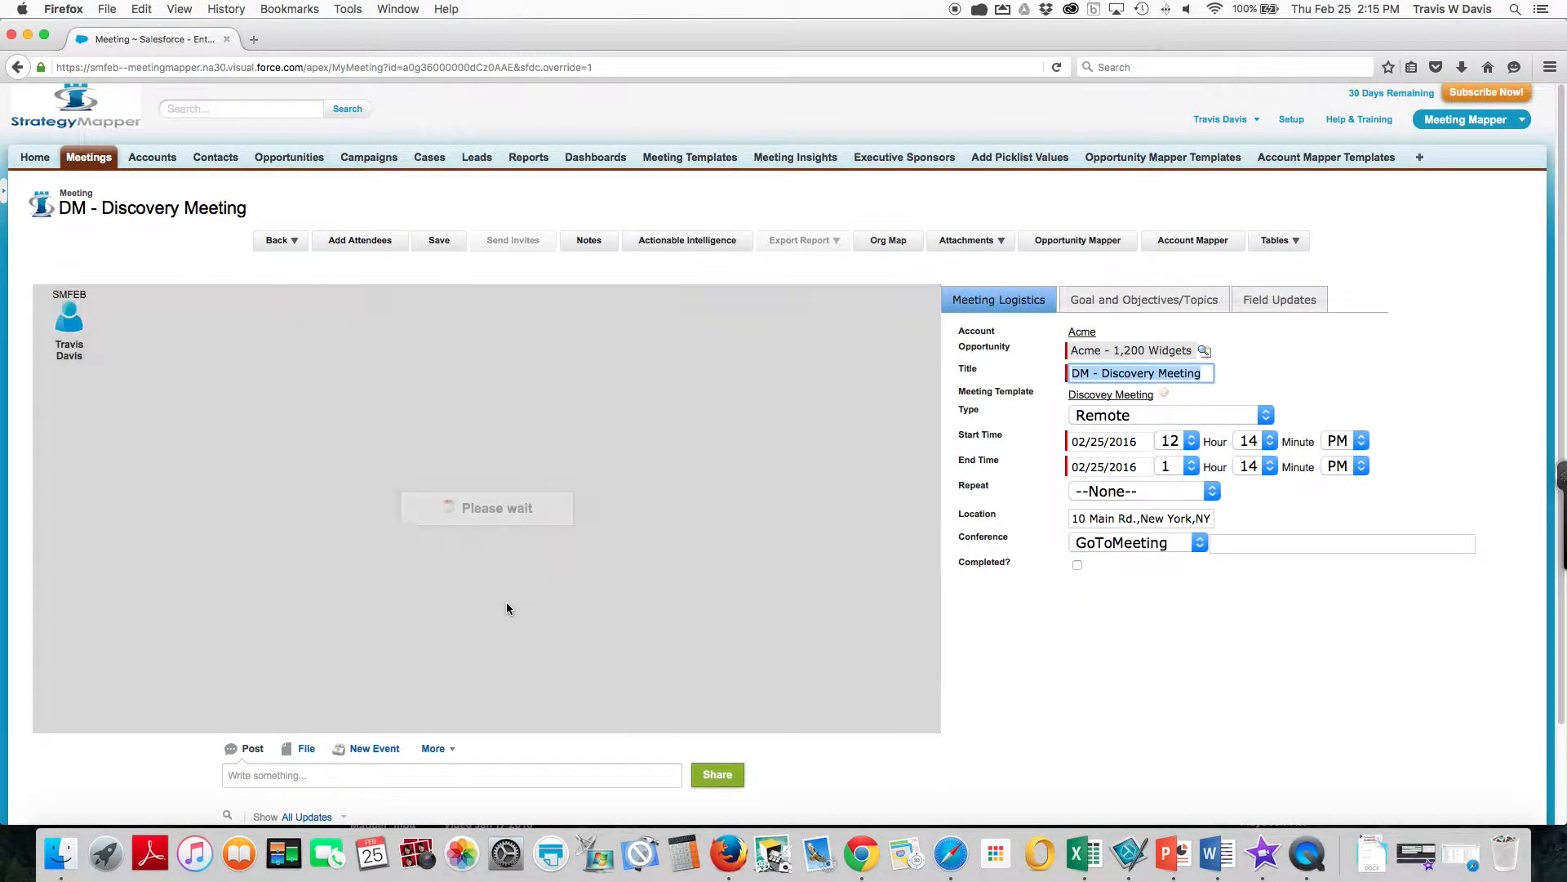
pyautogui.moveTo(68, 319); pyautogui.dragTo(194, 406)
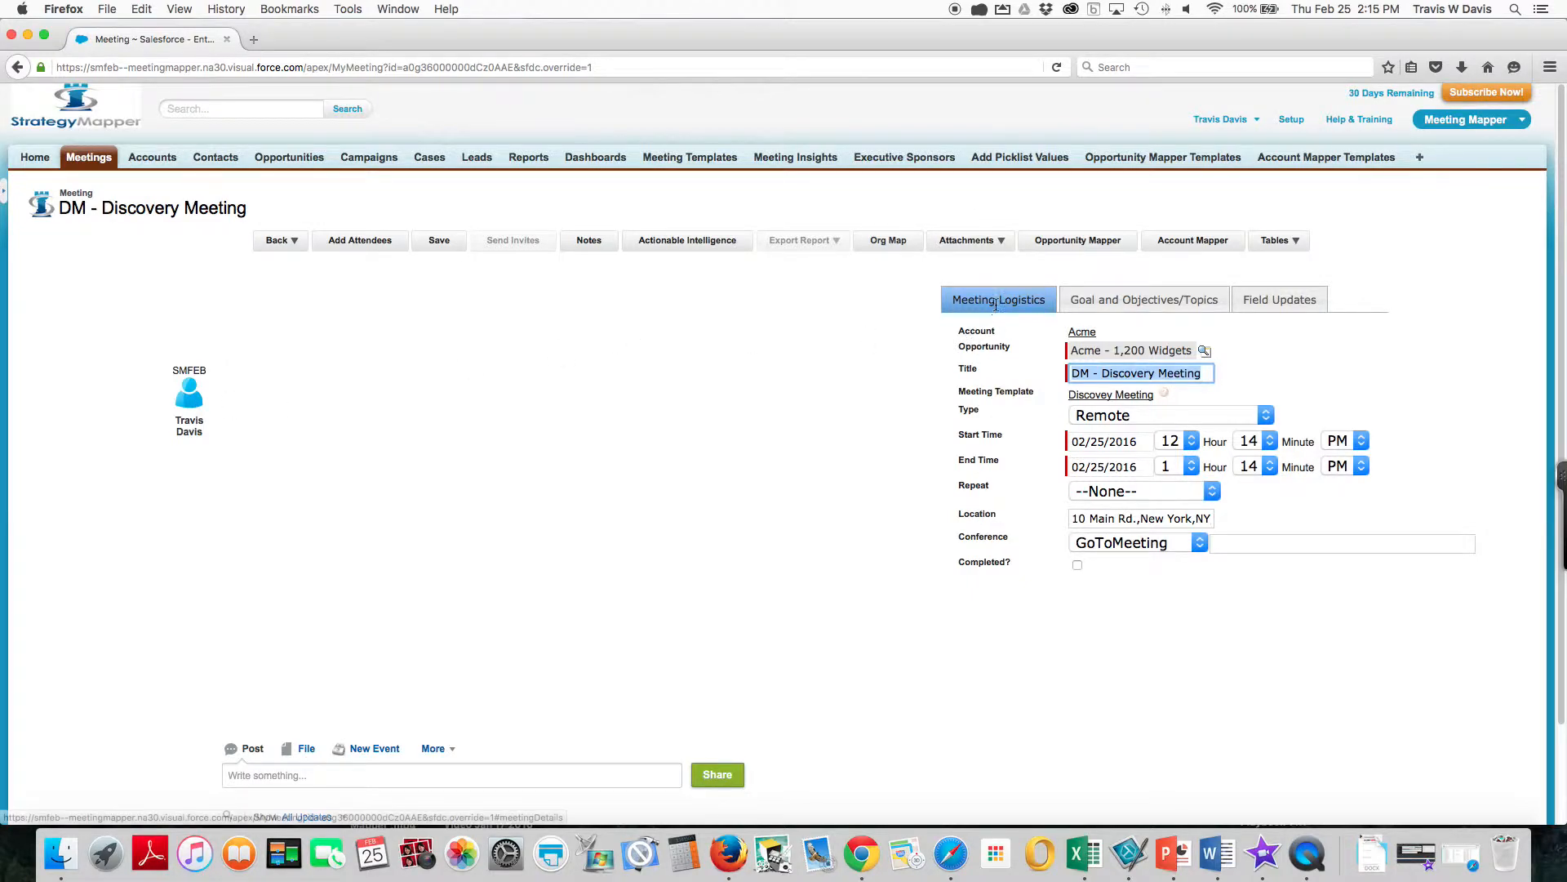
# Review the meeting's goal and objectives, and check the opportunity's field updates including the Stage options
pyautogui.click(1114, 302)
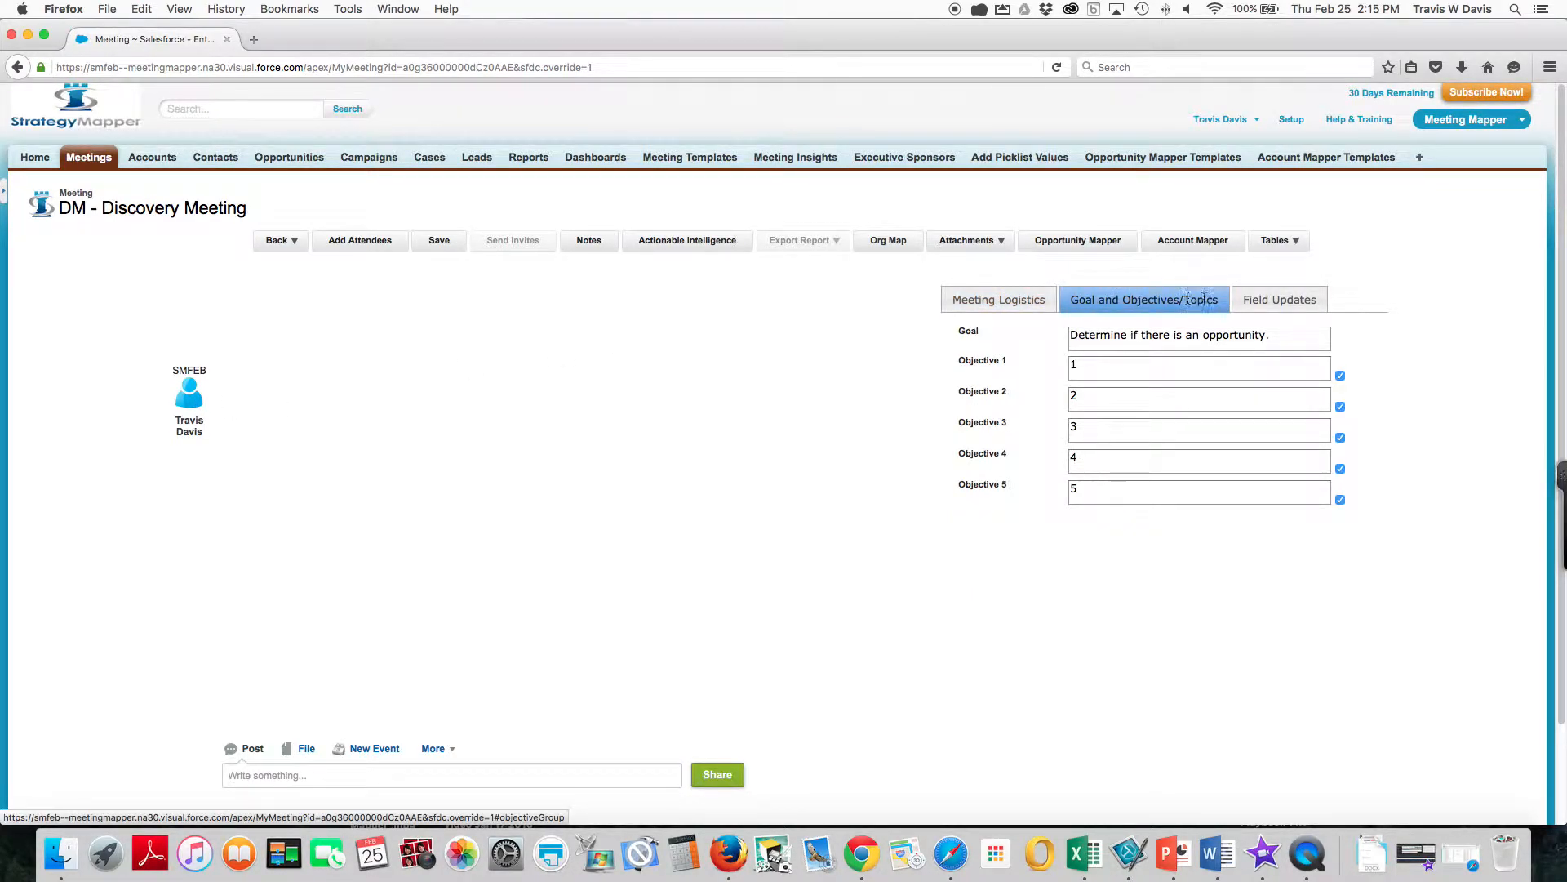
pyautogui.click(1254, 306)
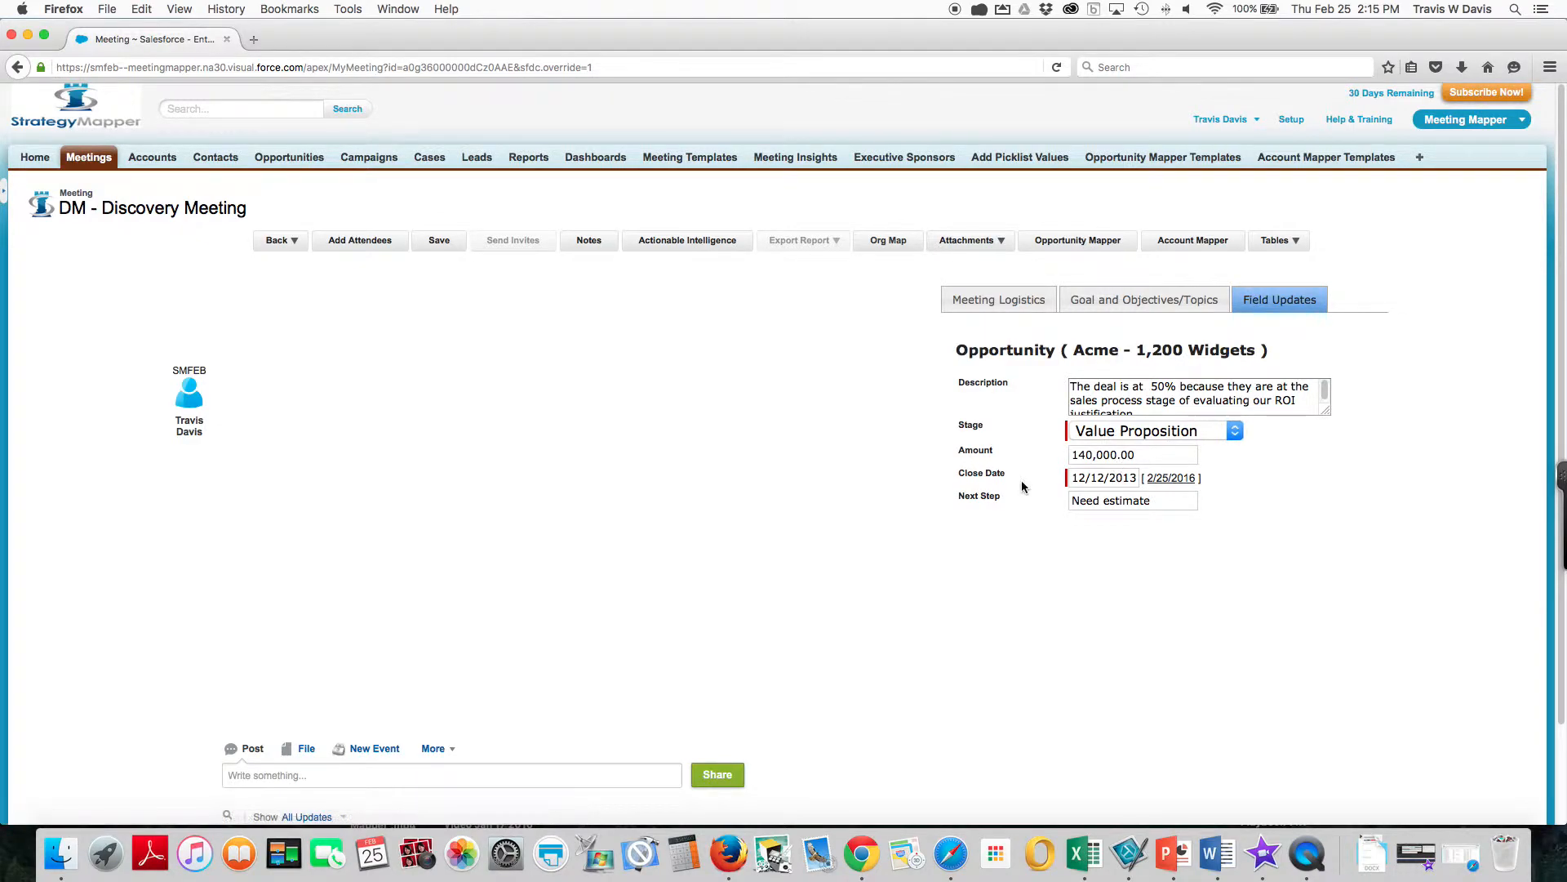
pyautogui.click(1235, 433)
pyautogui.click(1235, 434)
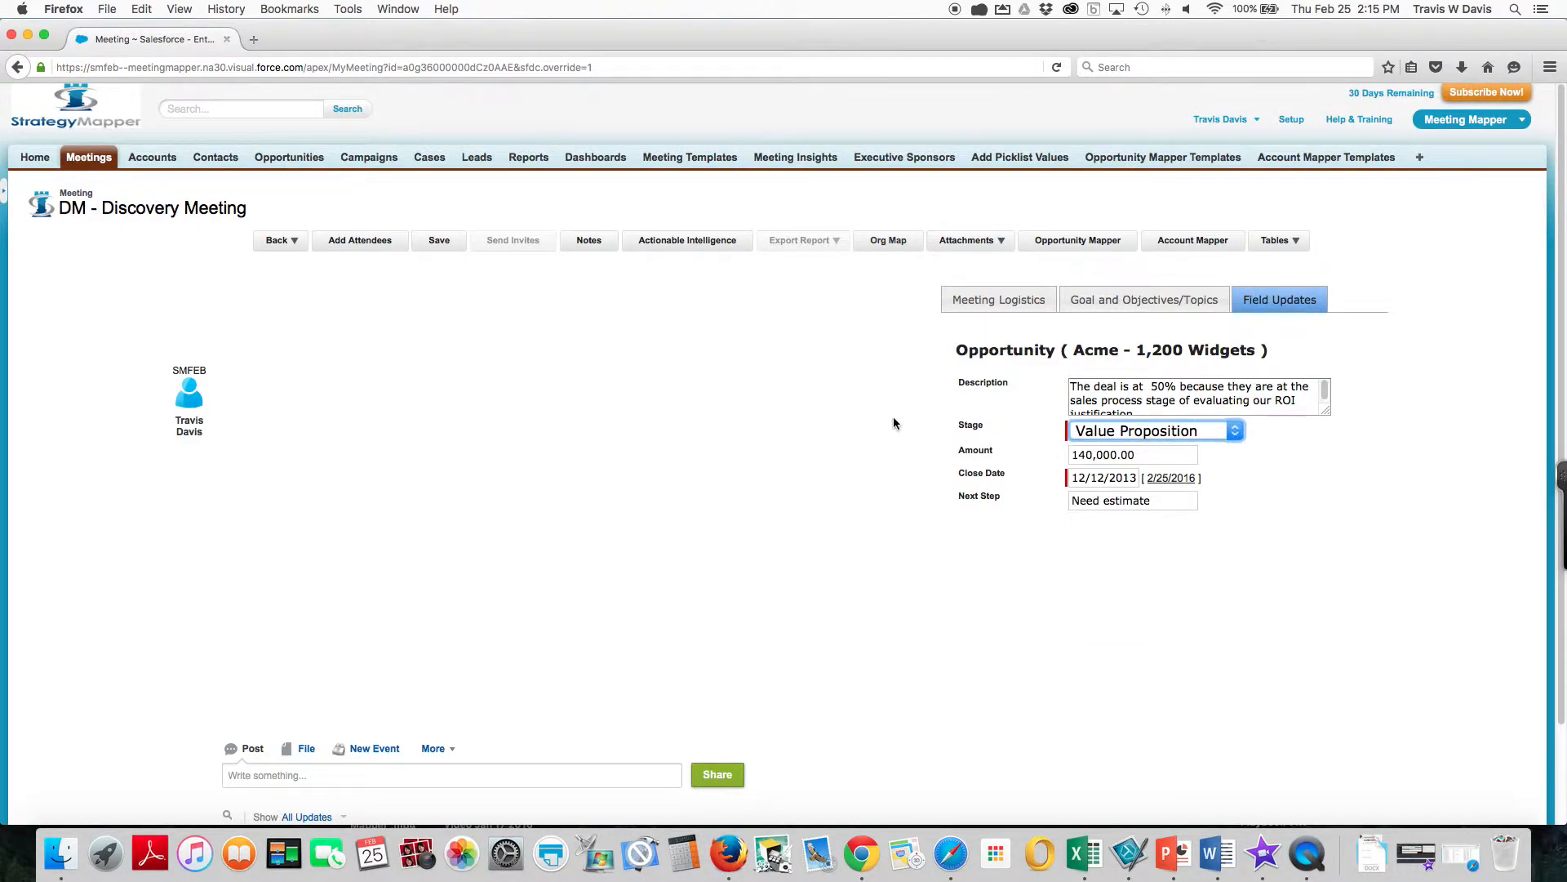